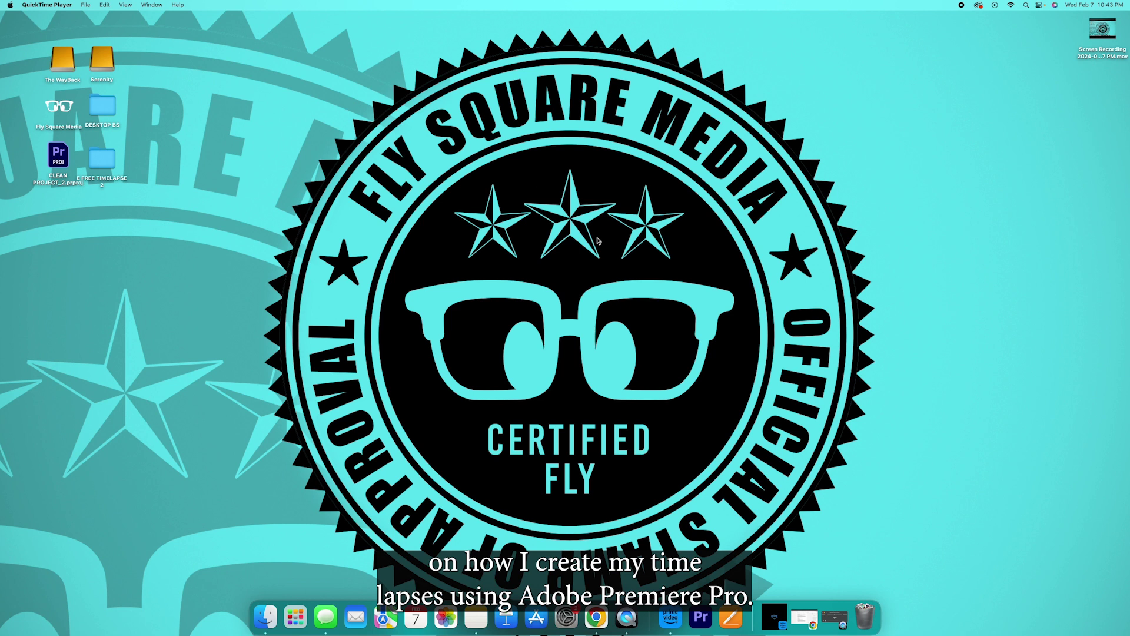
# Open the CLEAN PROJECT_2.prproj project from the desktop in Premiere Pro.
pyautogui.doubleClick(60, 156)
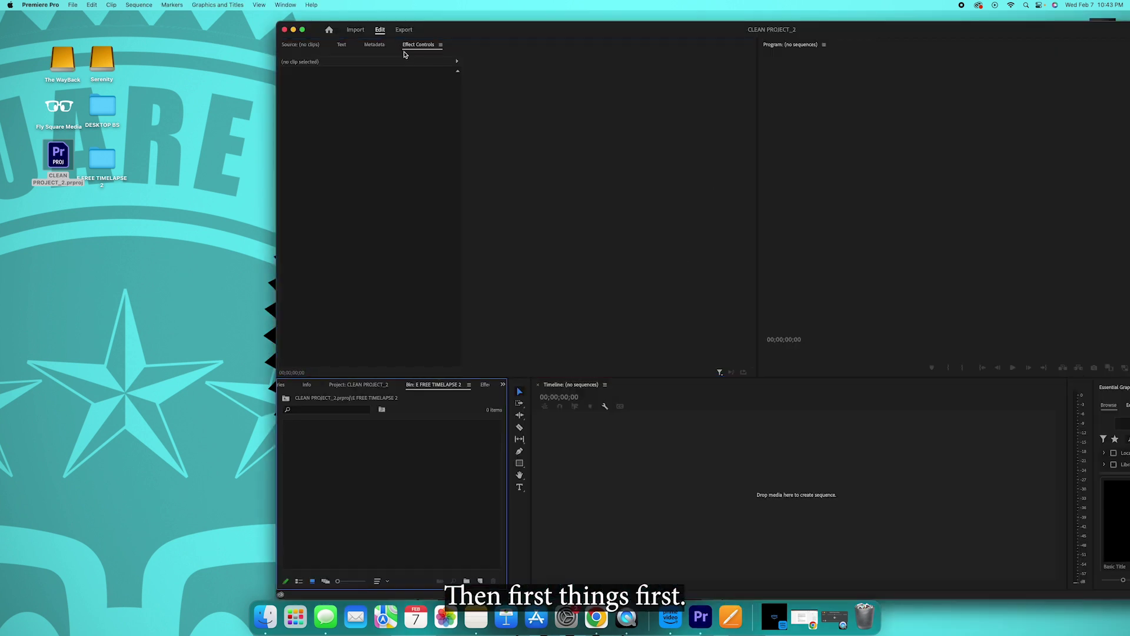
# Set Still Image Default Duration to 1 frame in the Timeline preferences.
pyautogui.moveTo(451, 30); pyautogui.dragTo(223, 29)
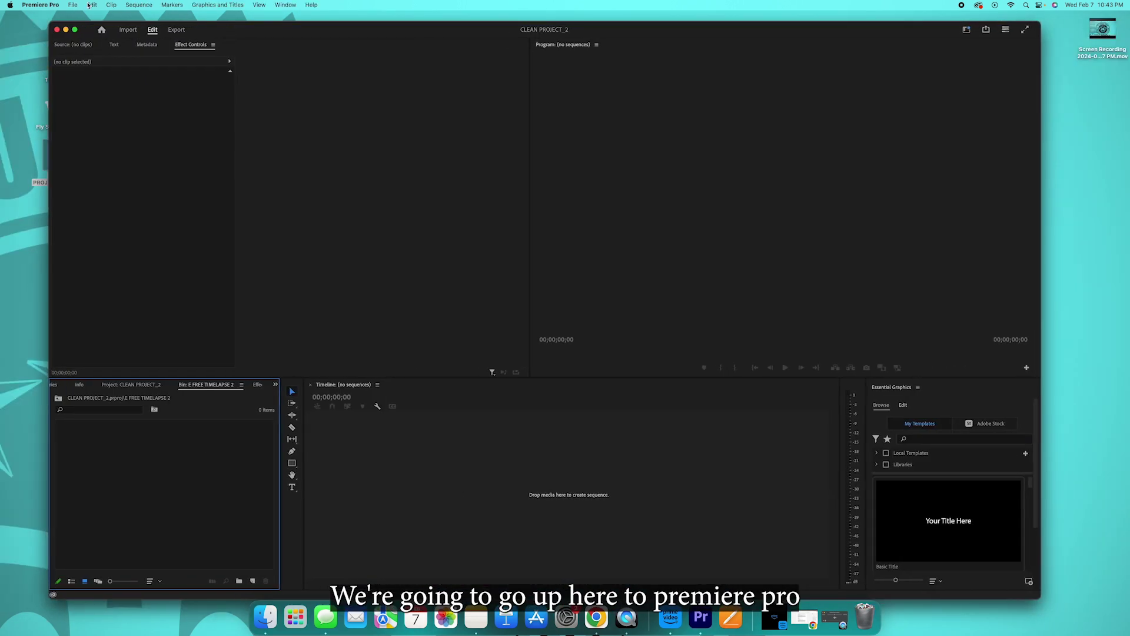
pyautogui.click(55, 6)
pyautogui.moveTo(47, 37)
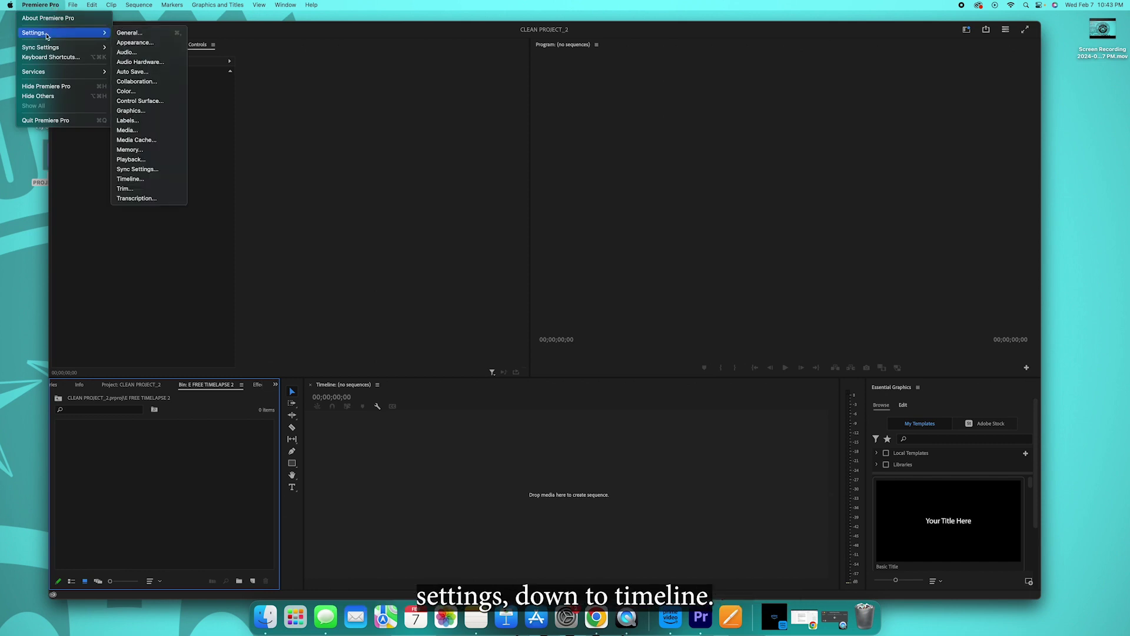
pyautogui.click(129, 179)
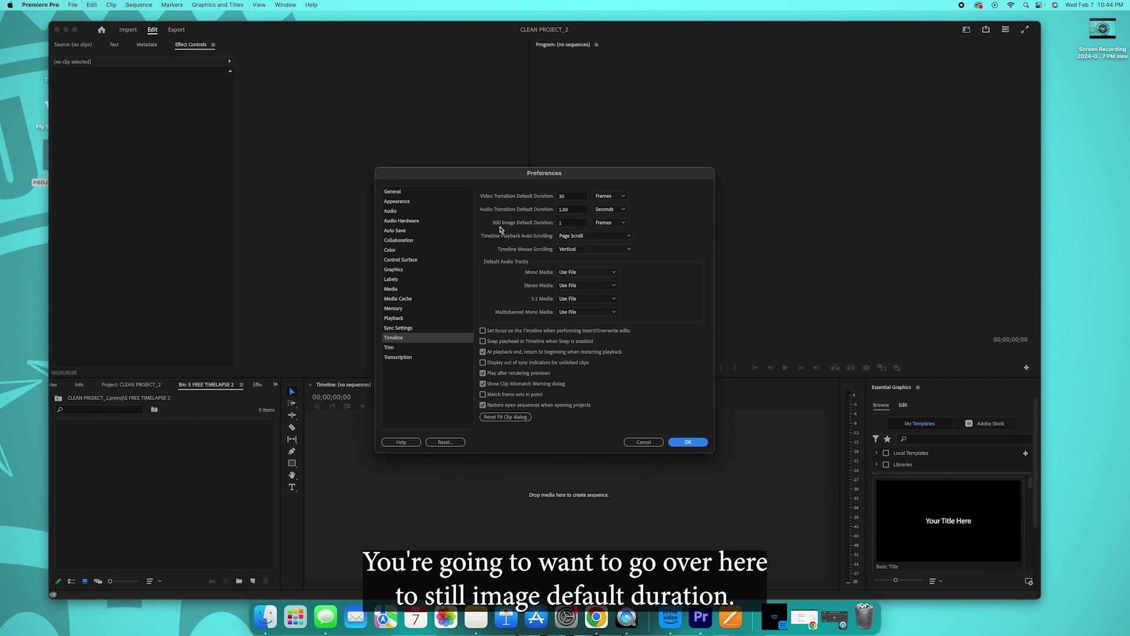
pyautogui.click(564, 224)
pyautogui.click(615, 224)
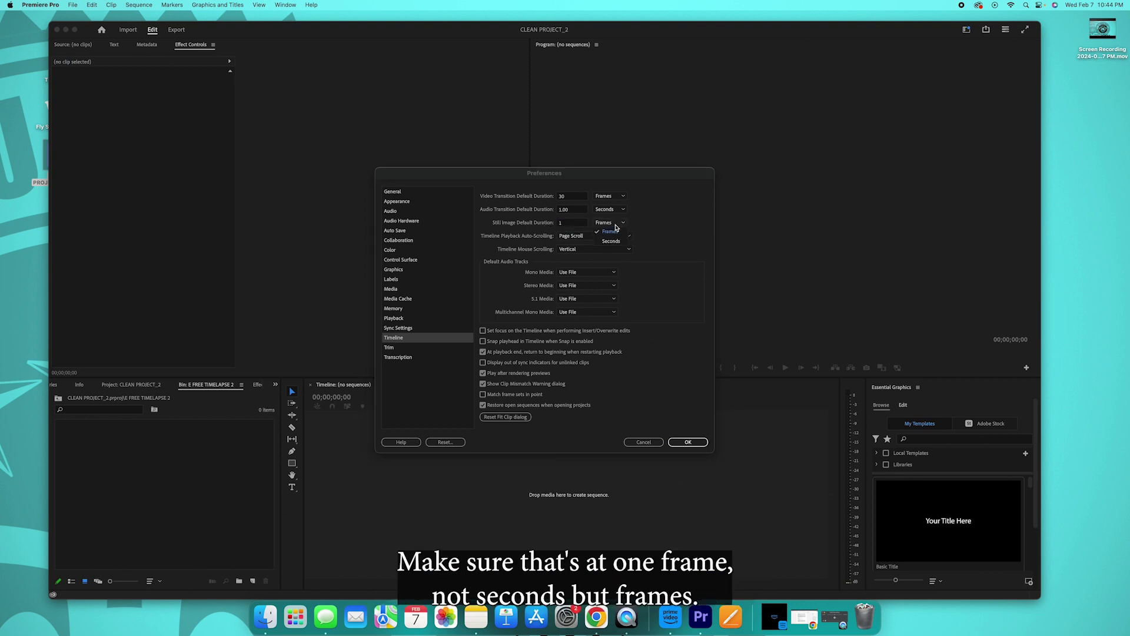
pyautogui.click(610, 231)
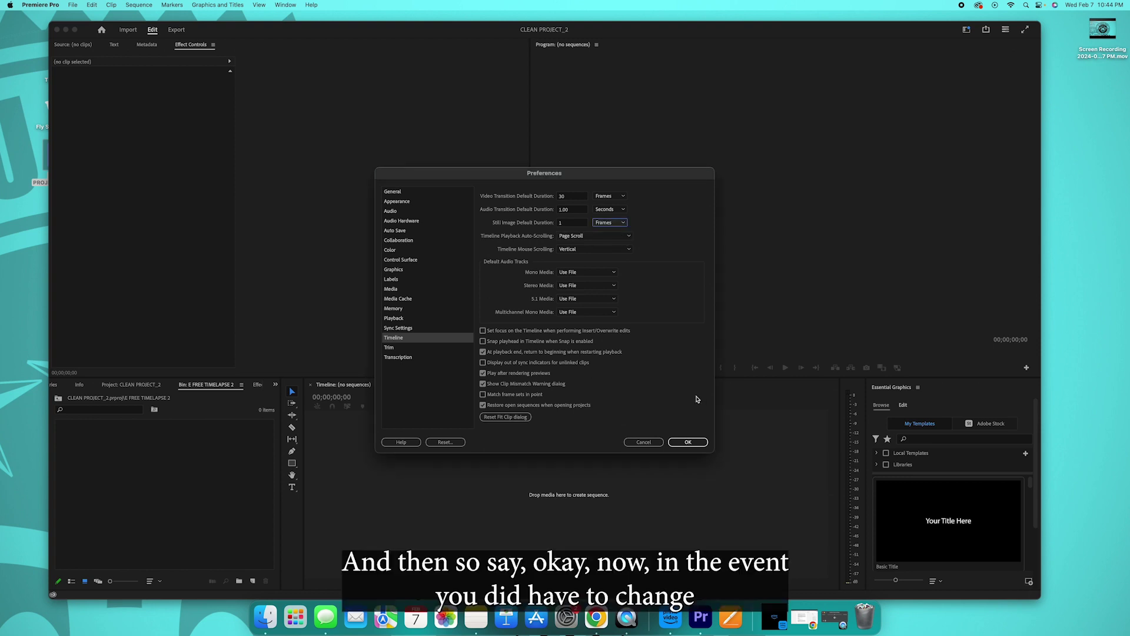
pyautogui.click(688, 442)
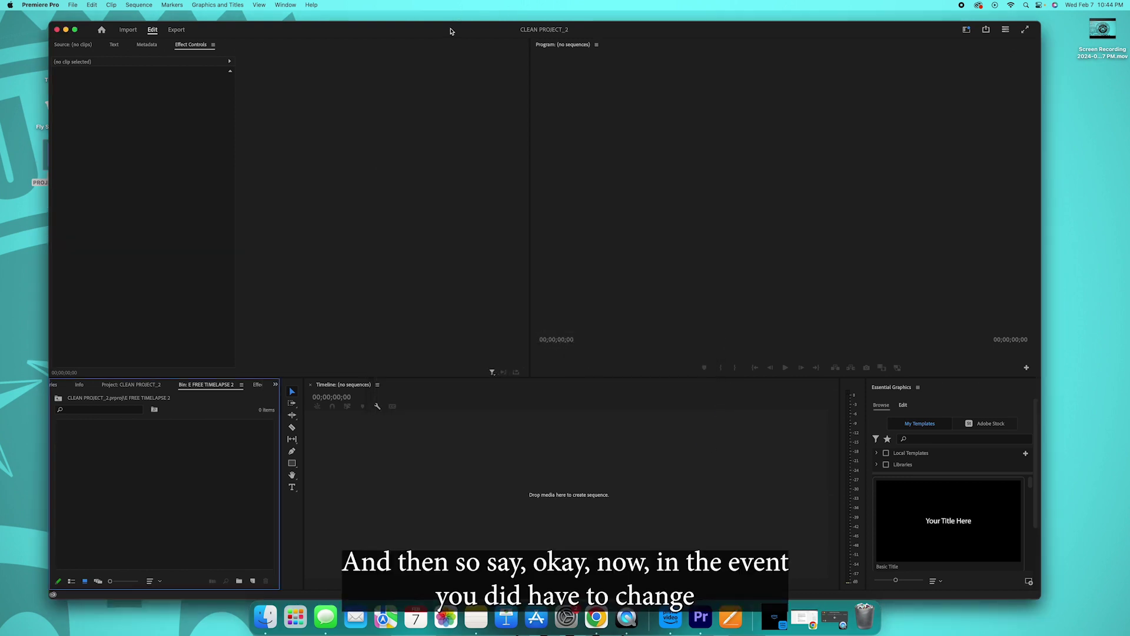
pyautogui.moveTo(450, 30); pyautogui.dragTo(435, 32)
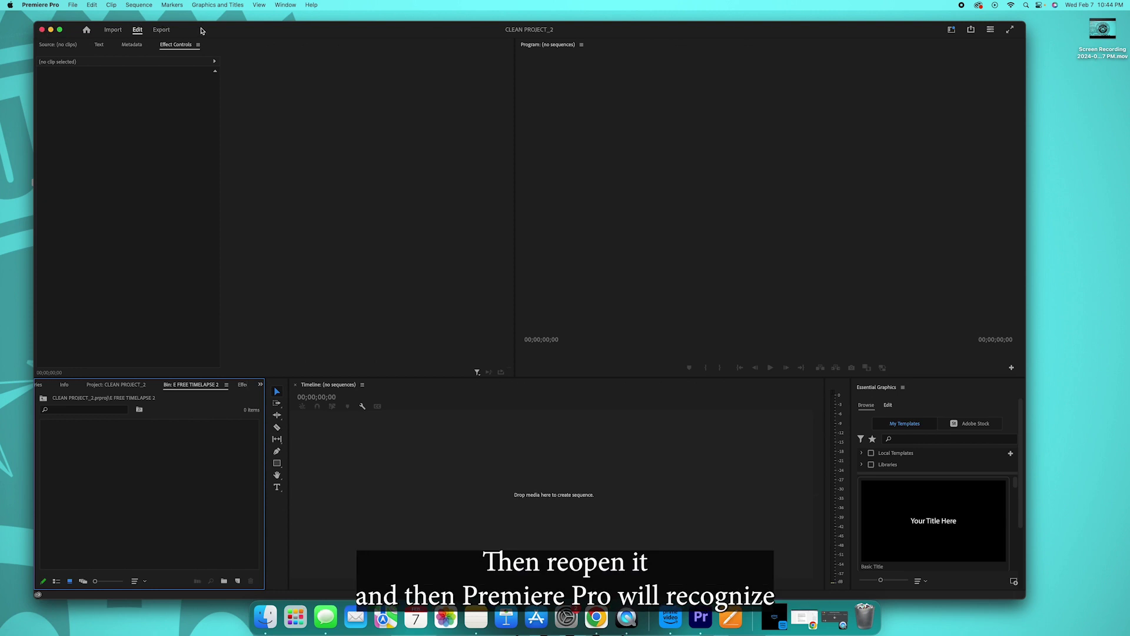
# Import the E FREE TIMELAPSE 2 folder into the Project bin and open its 518 JPG photos.
pyautogui.moveTo(201, 30); pyautogui.dragTo(326, 23)
pyautogui.click(102, 159)
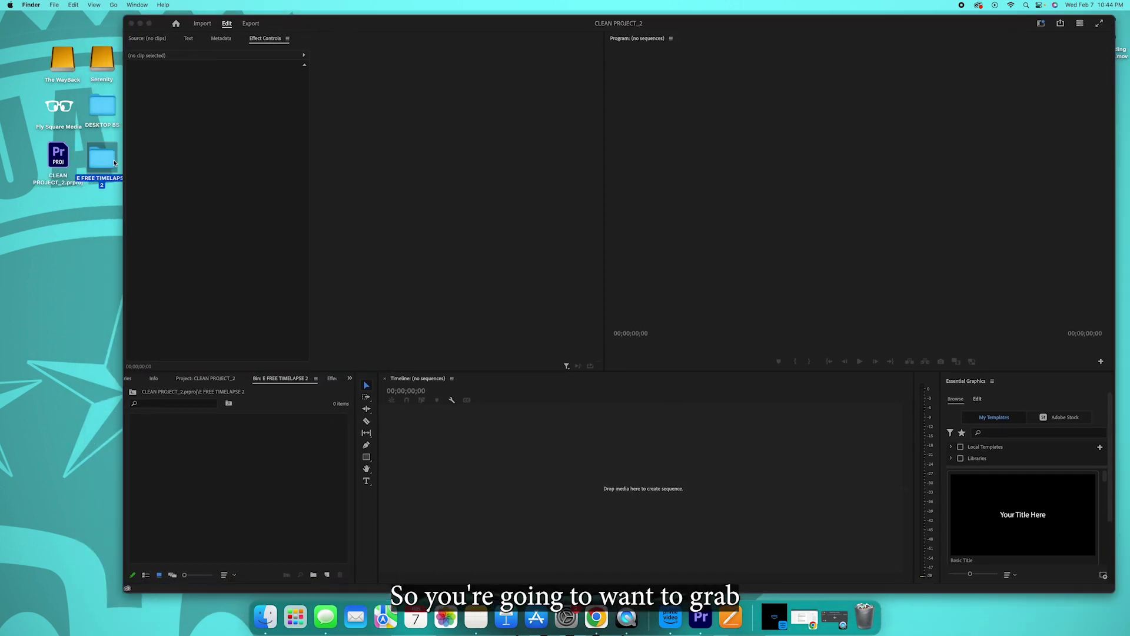
pyautogui.moveTo(115, 163); pyautogui.dragTo(199, 484)
pyautogui.moveTo(391, 30); pyautogui.dragTo(297, 22)
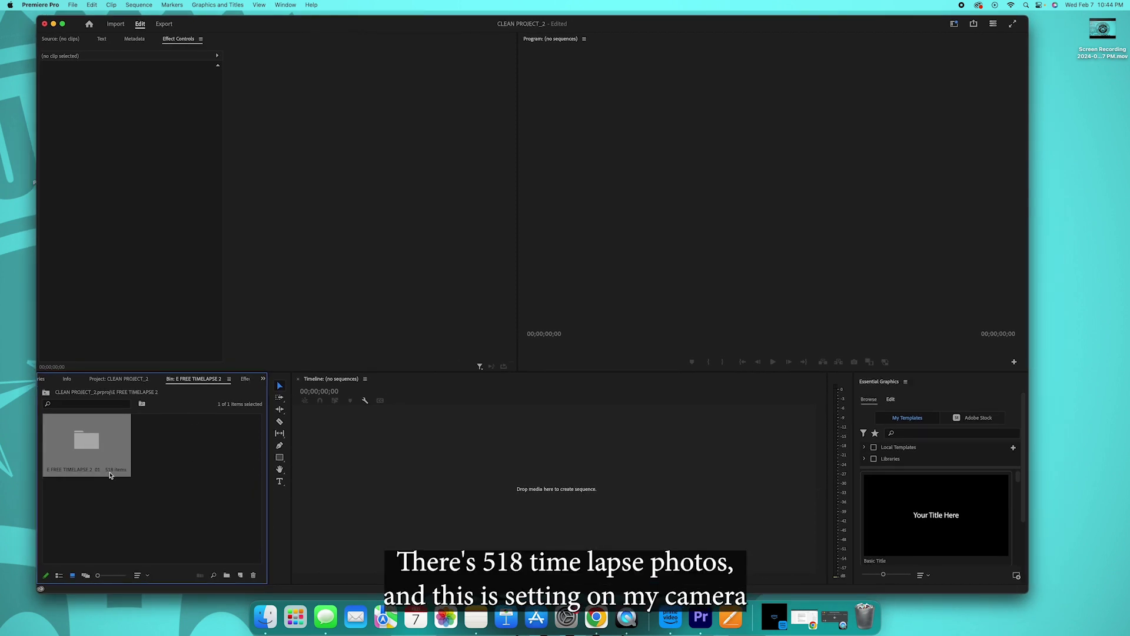
pyautogui.doubleClick(79, 439)
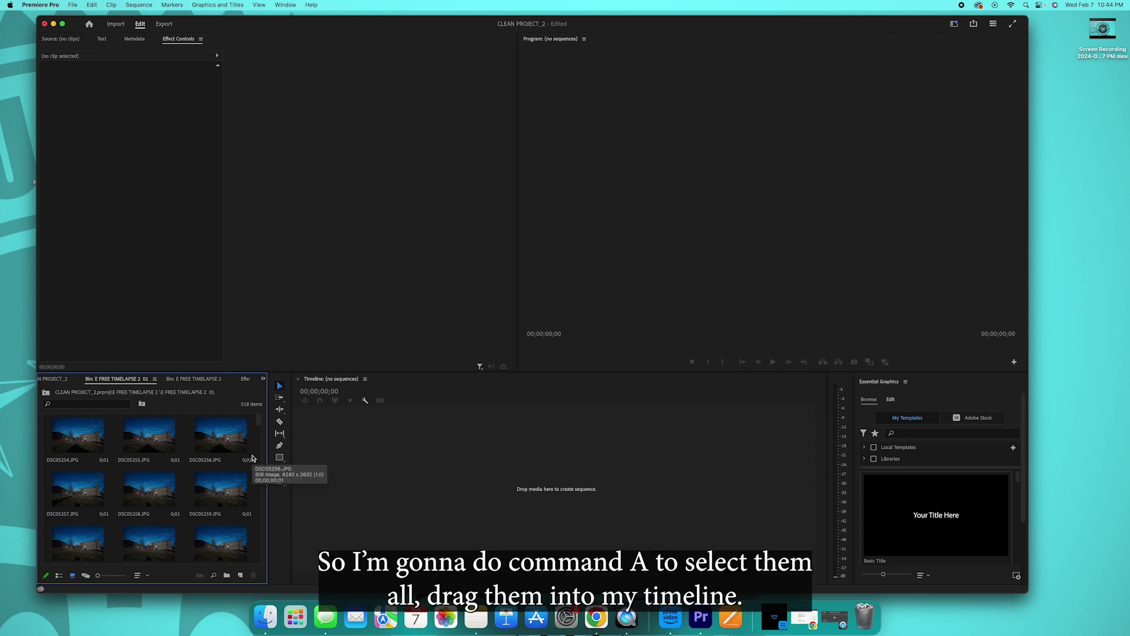
# Drag all 518 photos onto the Timeline to build the 17;08 DSC05771 sequence.
pyautogui.press('super+a')
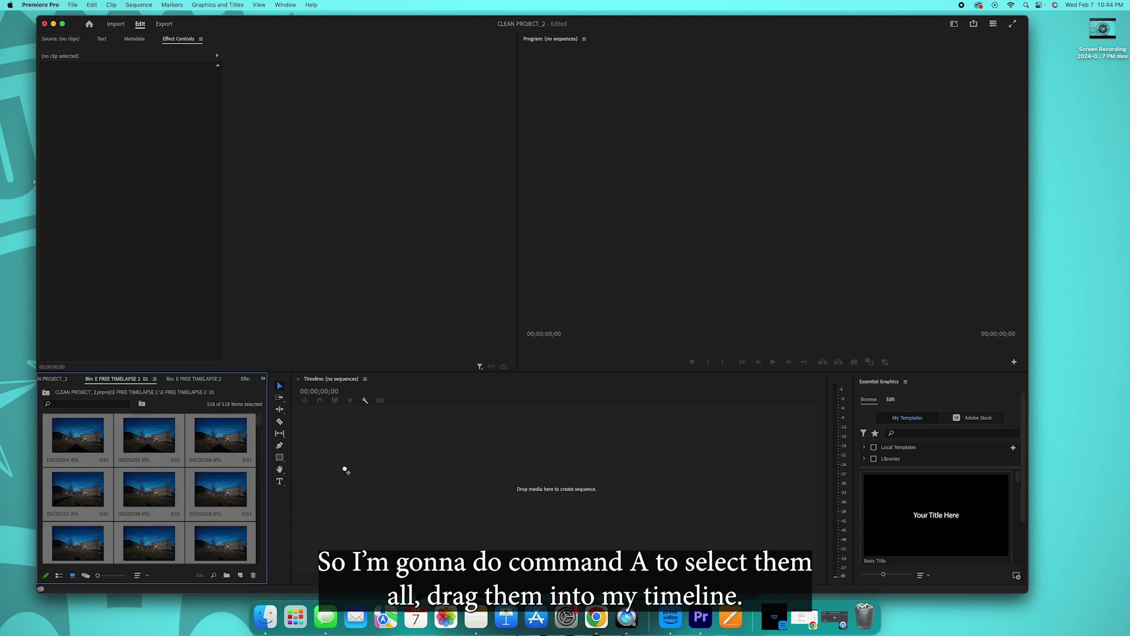
pyautogui.moveTo(346, 470); pyautogui.dragTo(394, 474)
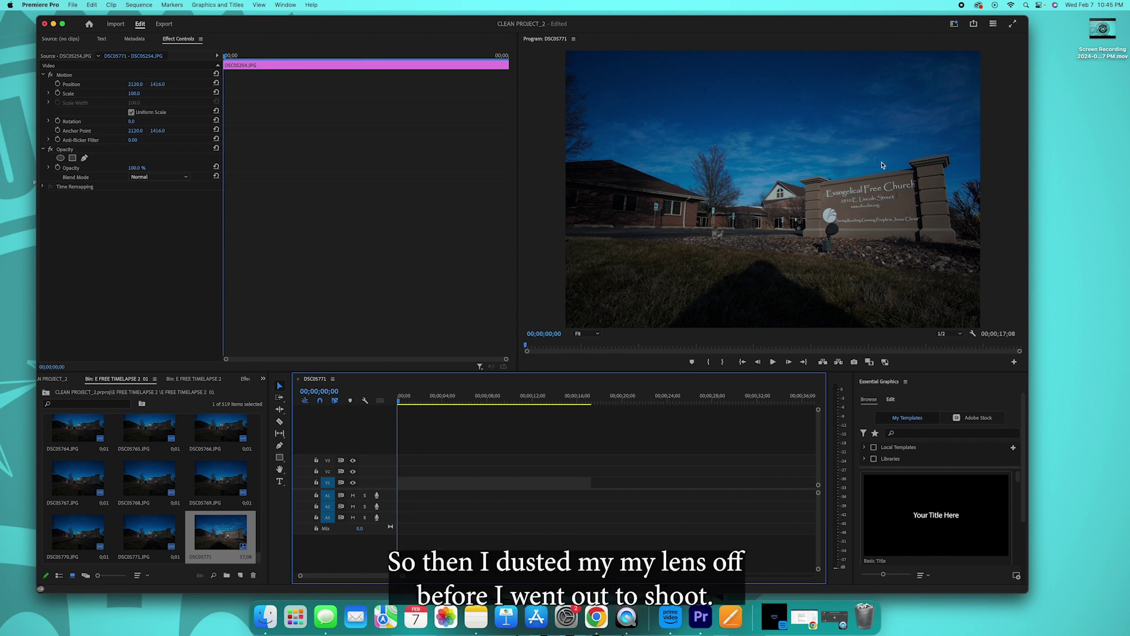
pyautogui.click(749, 88)
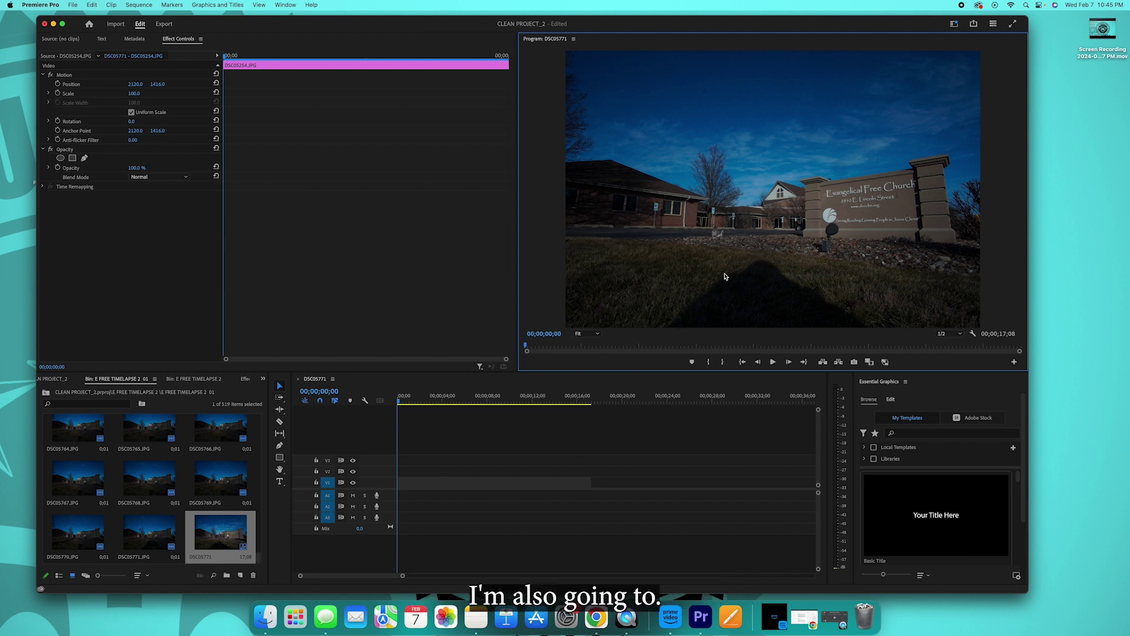
pyautogui.click(408, 399)
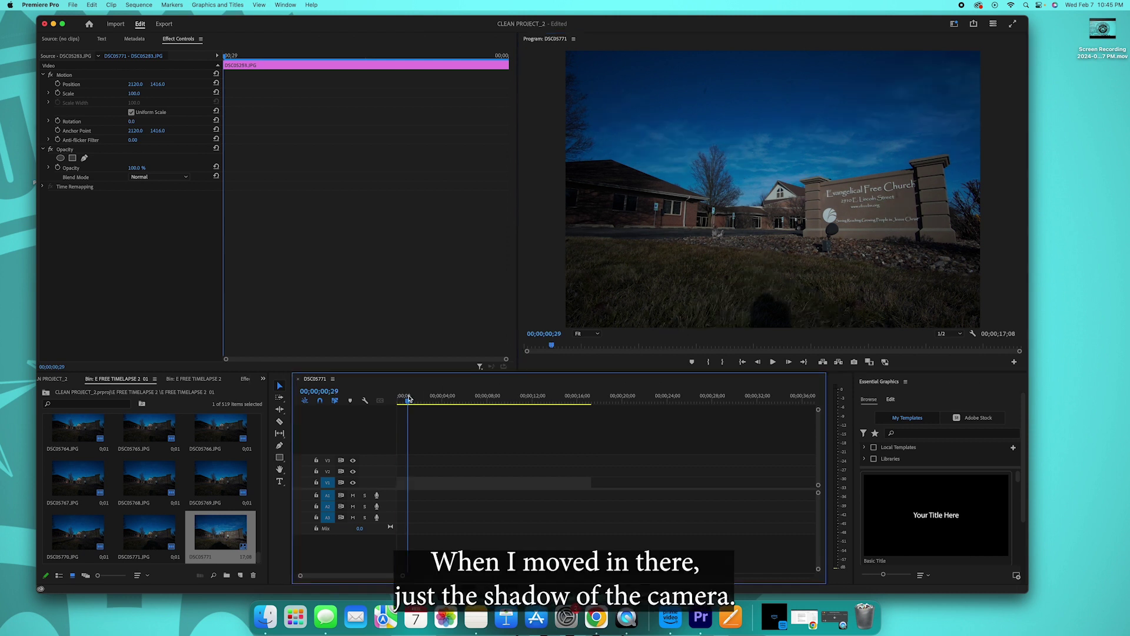
pyautogui.click(789, 288)
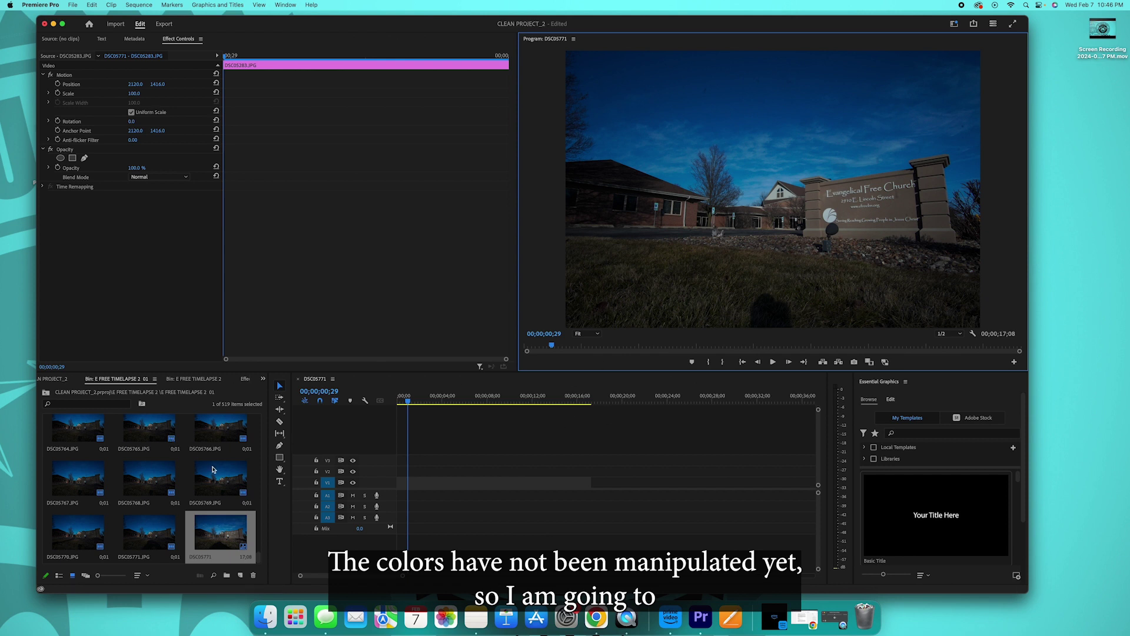
# Create a new 4240×2832 adjustment layer in the project's top-level bin.
pyautogui.click(46, 392)
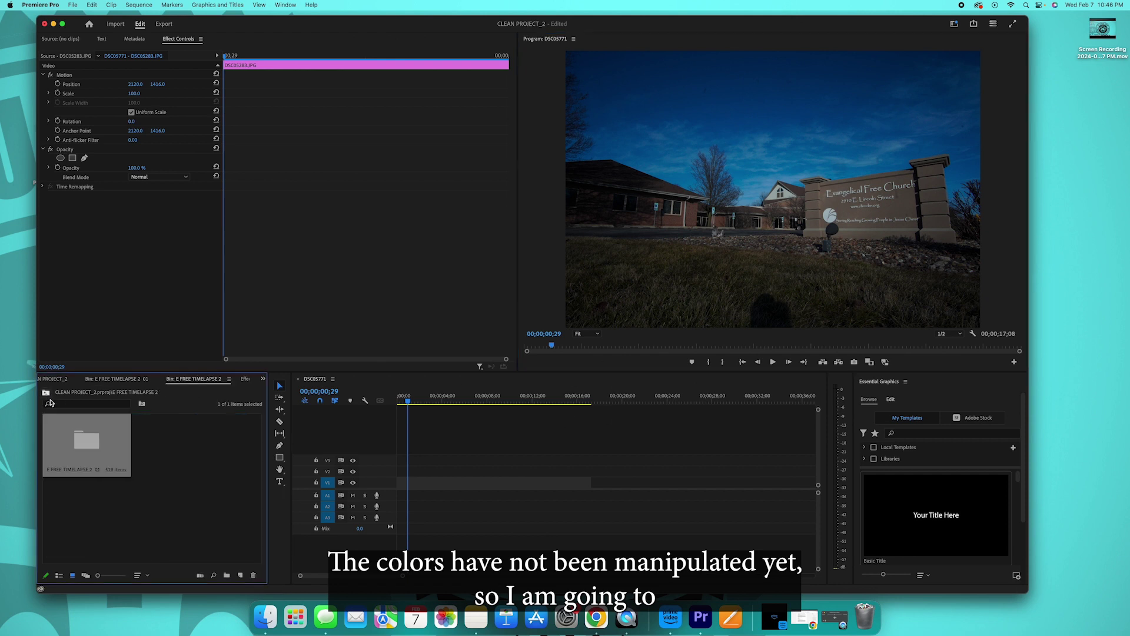
pyautogui.rightClick(206, 456)
pyautogui.moveTo(208, 454)
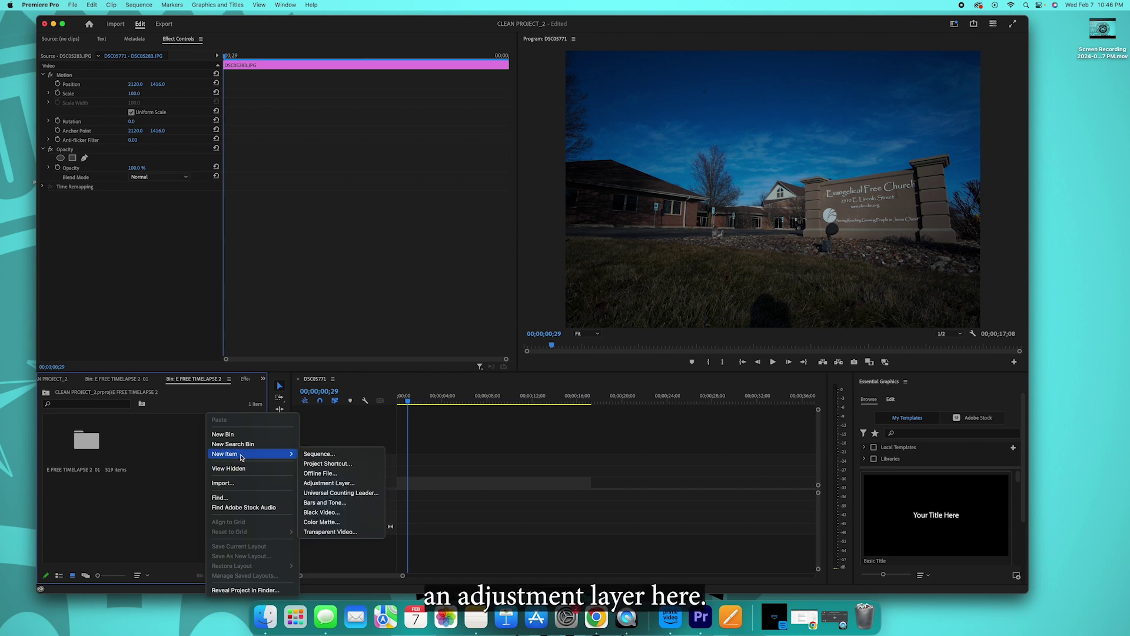
pyautogui.click(333, 484)
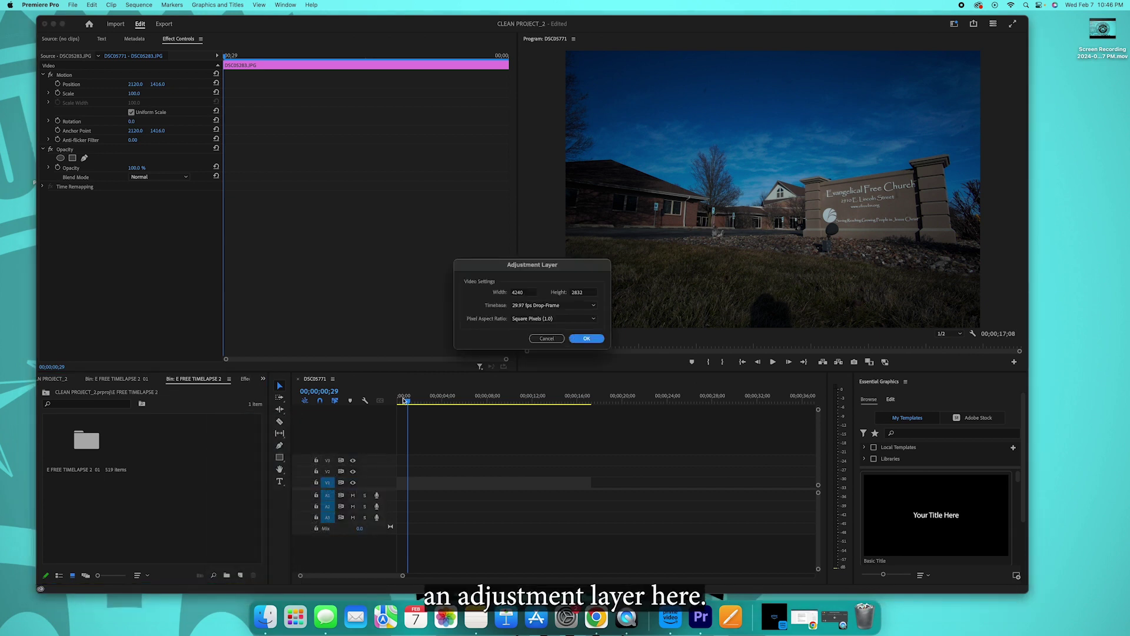
pyautogui.click(583, 339)
# Place the adjustment layer above the time-lapse and trim it to span the whole clip.
pyautogui.moveTo(165, 443); pyautogui.dragTo(591, 460)
pyautogui.moveTo(371, 460); pyautogui.dragTo(398, 460)
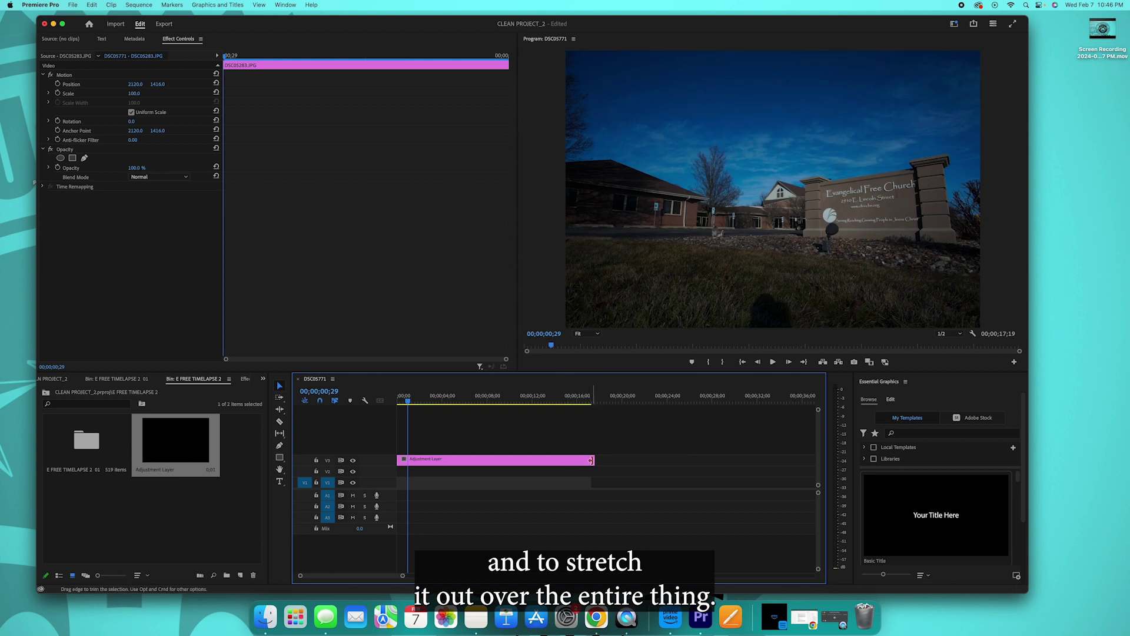
pyautogui.moveTo(593, 461); pyautogui.dragTo(591, 460)
pyautogui.click(497, 464)
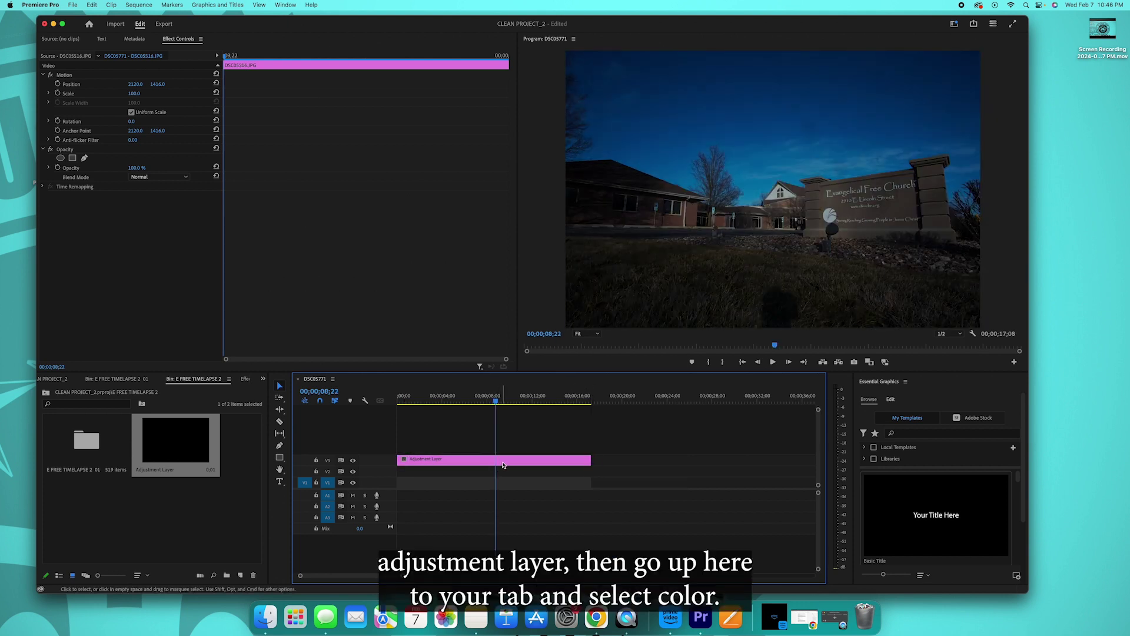
pyautogui.click(497, 464)
# Switch to the Color workspace and set Lumetri Contrast to 5.9 and Exposure to 0.5.
pyautogui.click(953, 26)
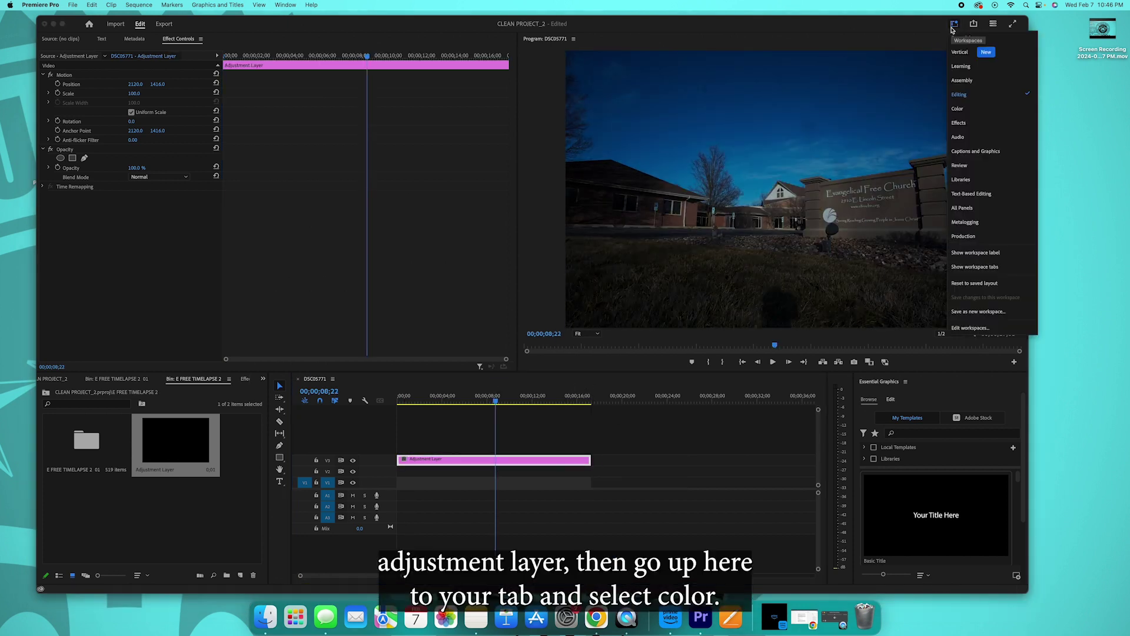
pyautogui.click(960, 109)
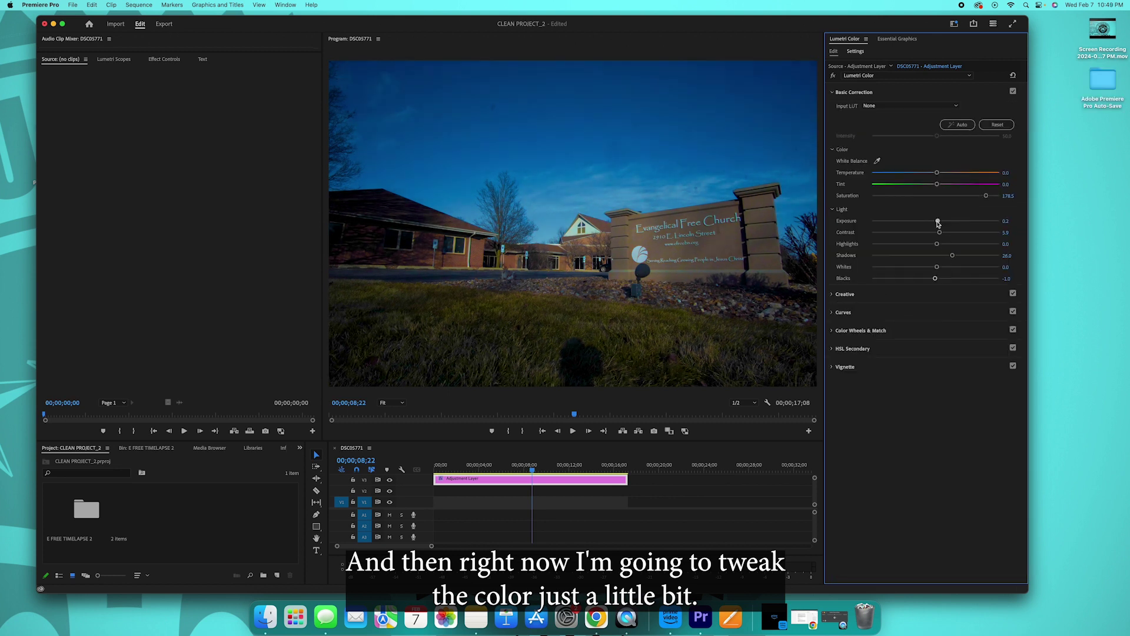
pyautogui.moveTo(940, 235); pyautogui.dragTo(941, 233)
pyautogui.moveTo(937, 221); pyautogui.dragTo(943, 222)
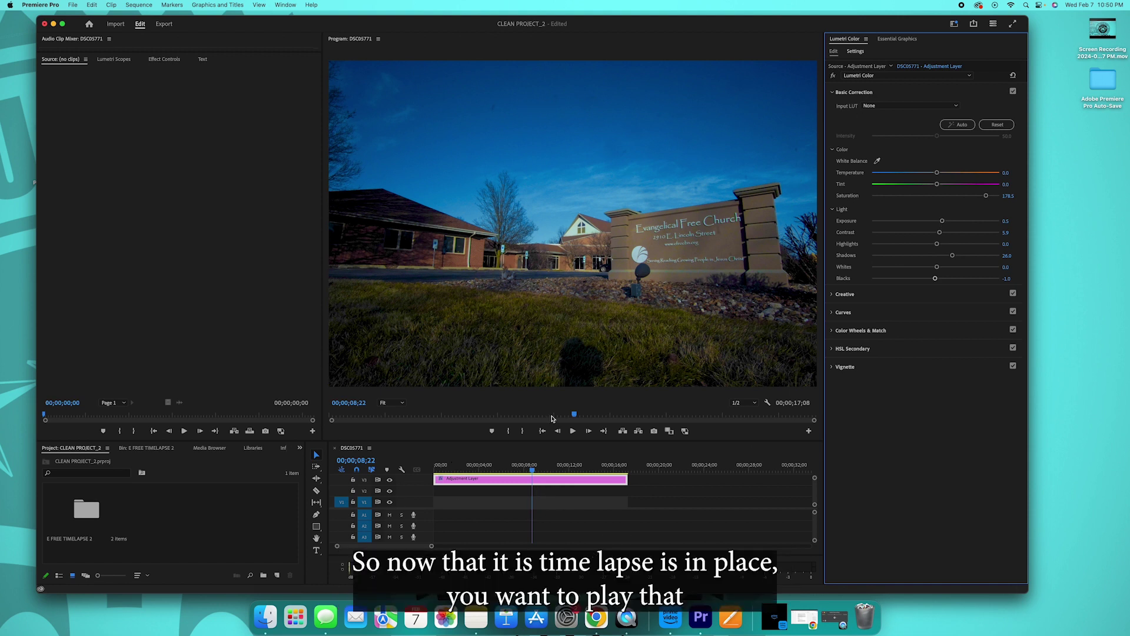
pyautogui.click(481, 467)
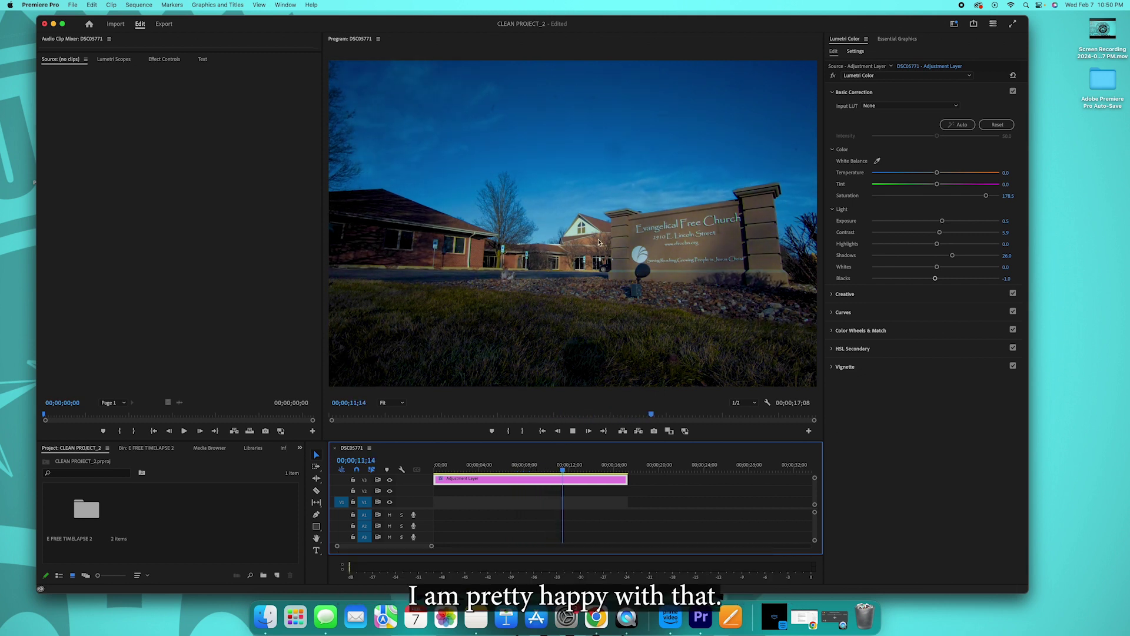
pyautogui.press('space')
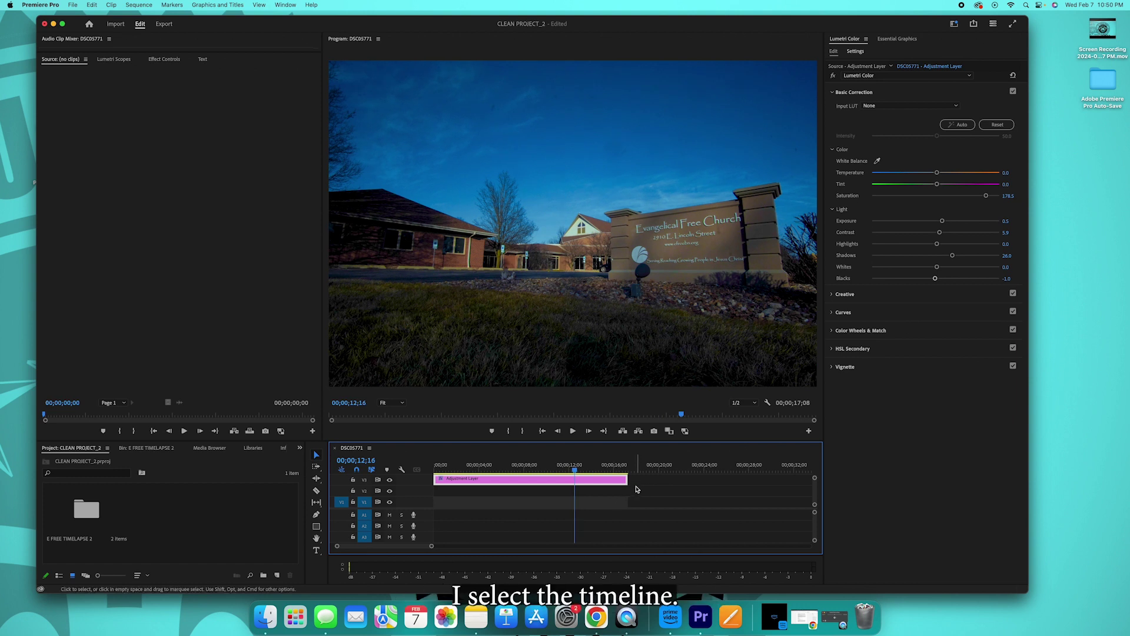
pyautogui.click(657, 484)
pyautogui.click(658, 366)
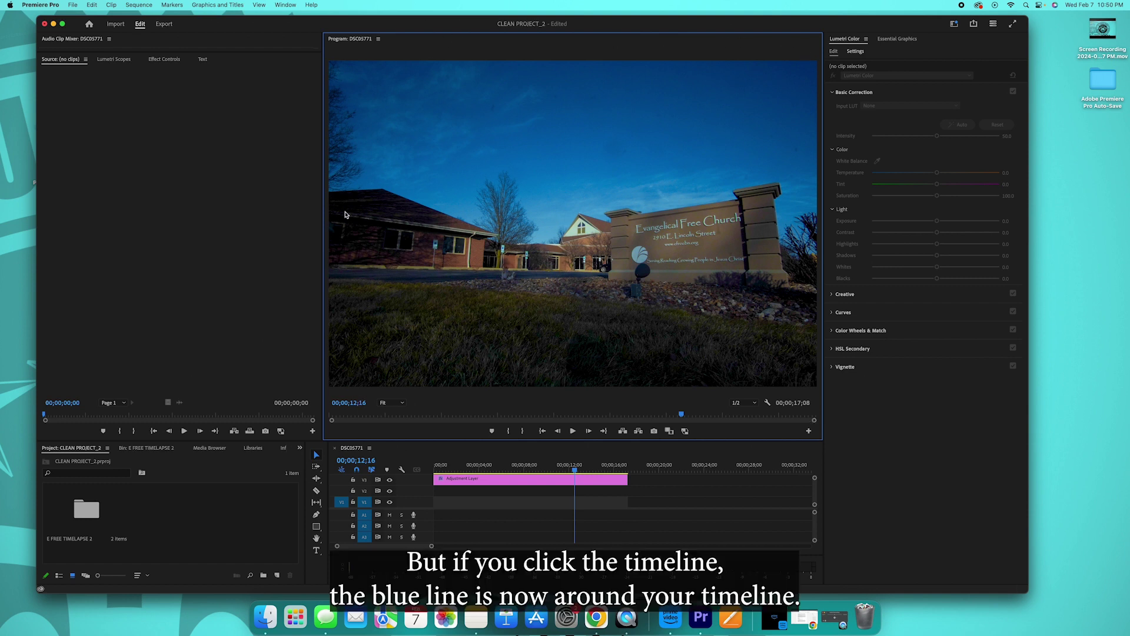
pyautogui.click(689, 510)
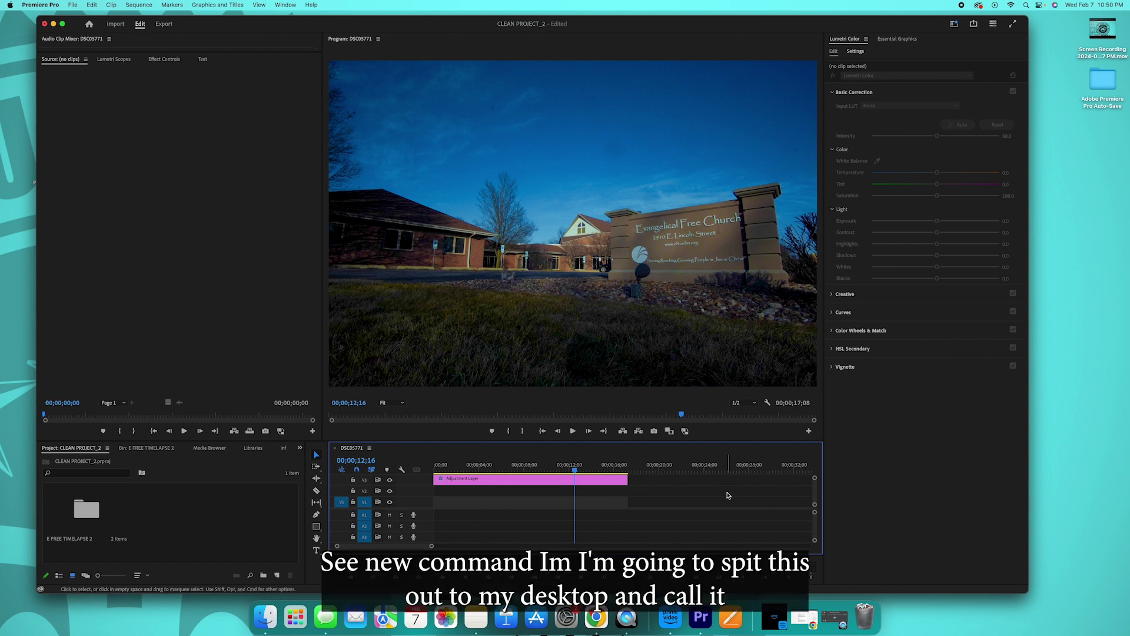
pyautogui.press('super+m')
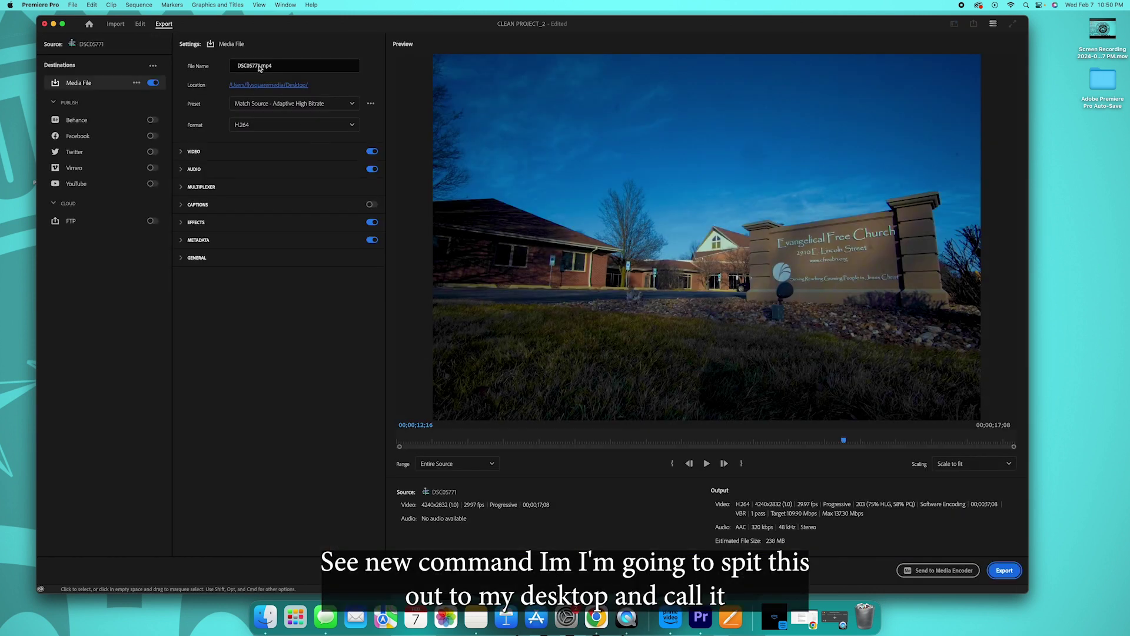
# Name the export 'timelapse no edit' and export it as MP4 to the Desktop.
pyautogui.doubleClick(261, 66)
pyautogui.write('t')
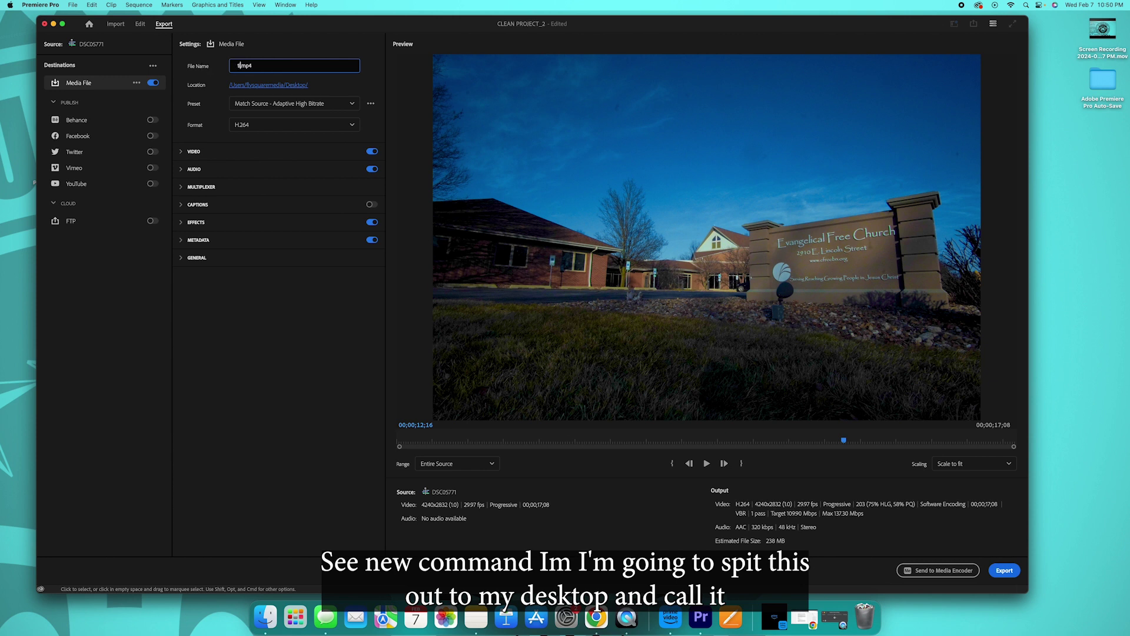
pyautogui.write('imelaps')
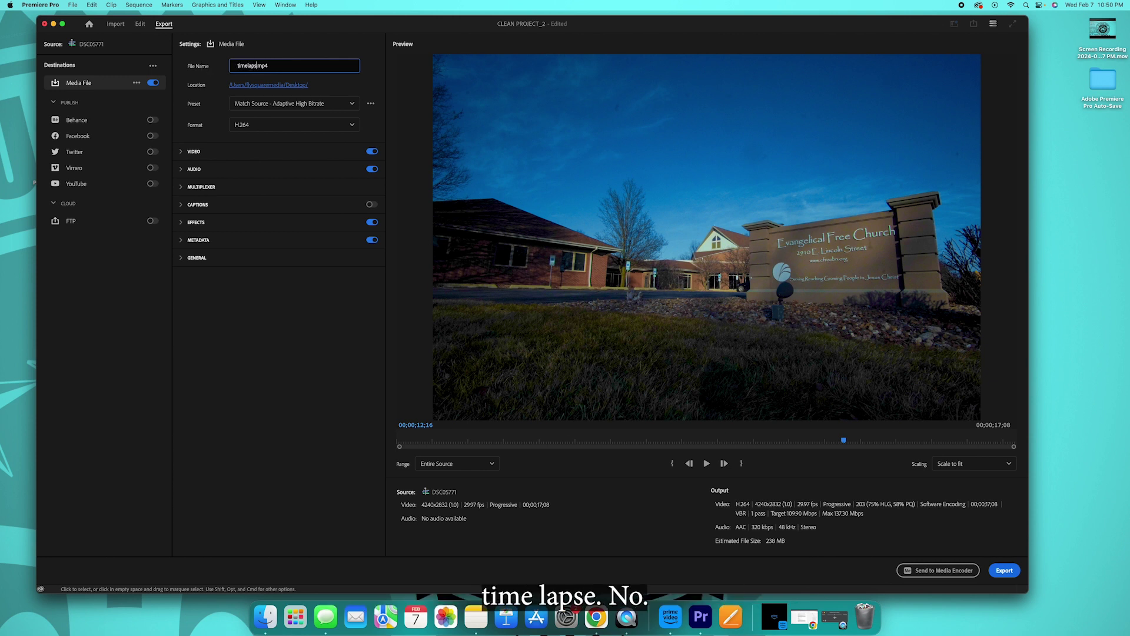
pyautogui.write('e no ed')
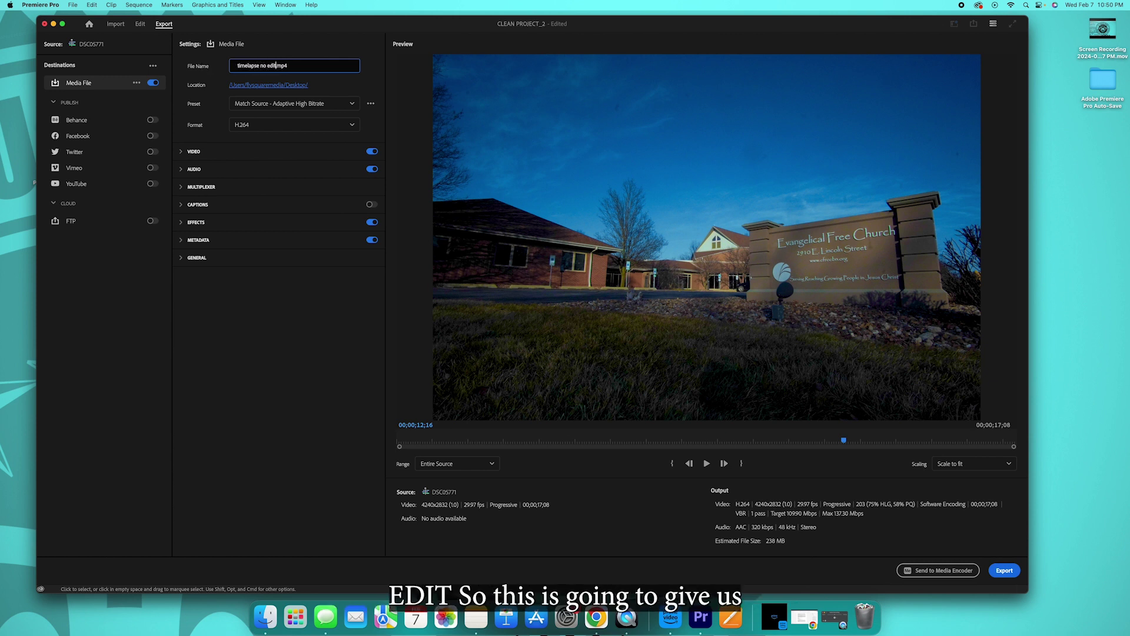
pyautogui.write('it')
pyautogui.click(1005, 570)
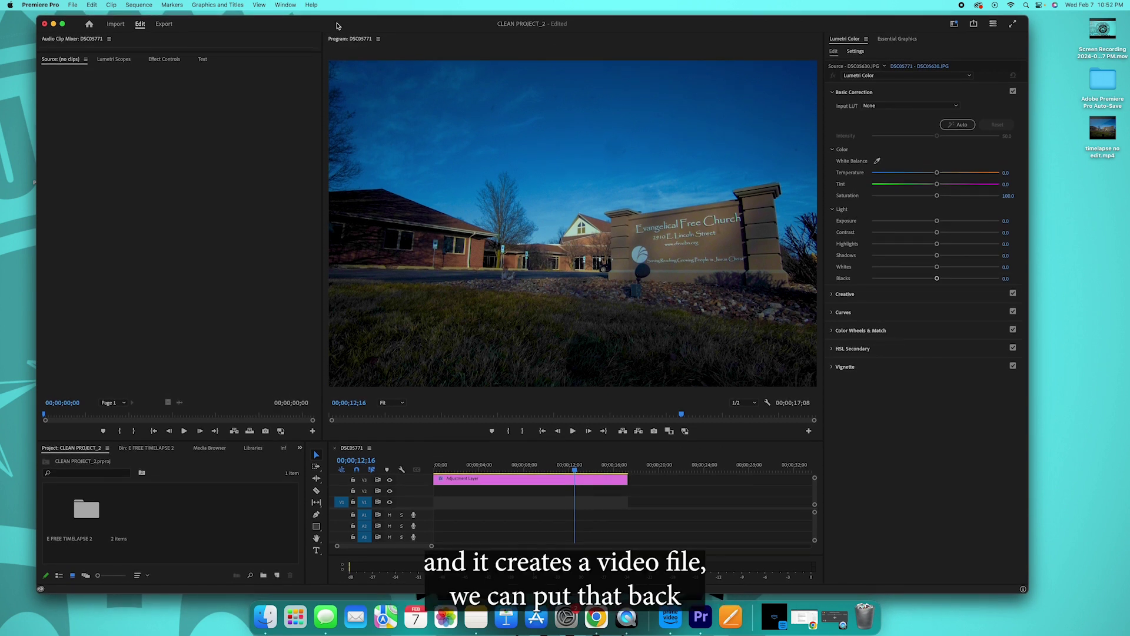
# Import timelapse no edit.mp4 from the desktop and play it in the Source monitor.
pyautogui.moveTo(1103, 127); pyautogui.dragTo(200, 516)
pyautogui.click(252, 515)
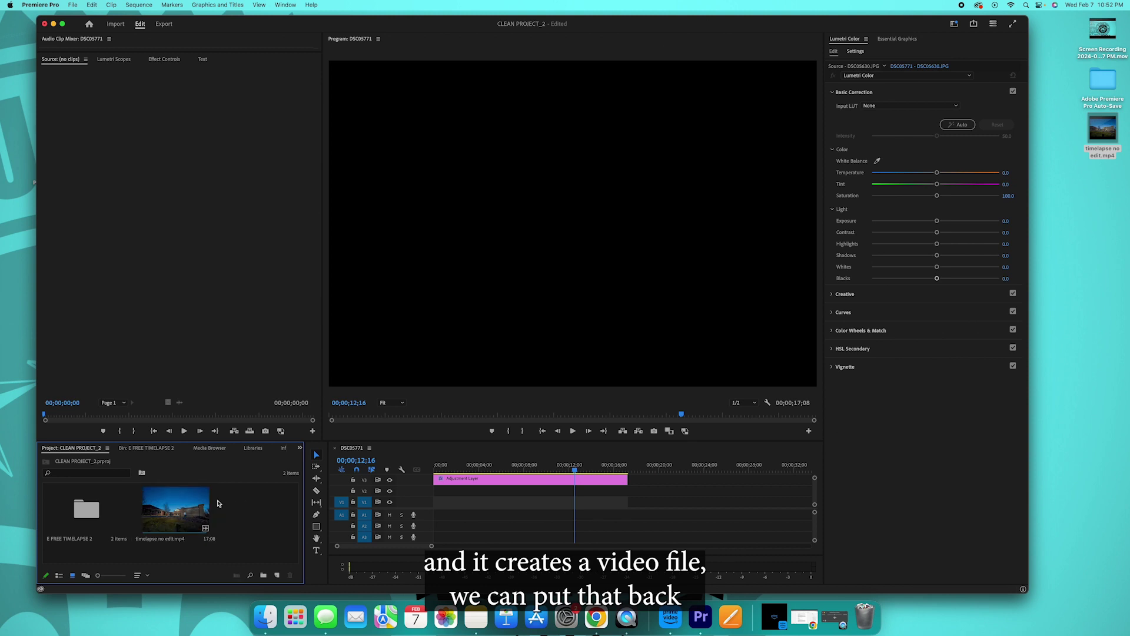
pyautogui.doubleClick(187, 516)
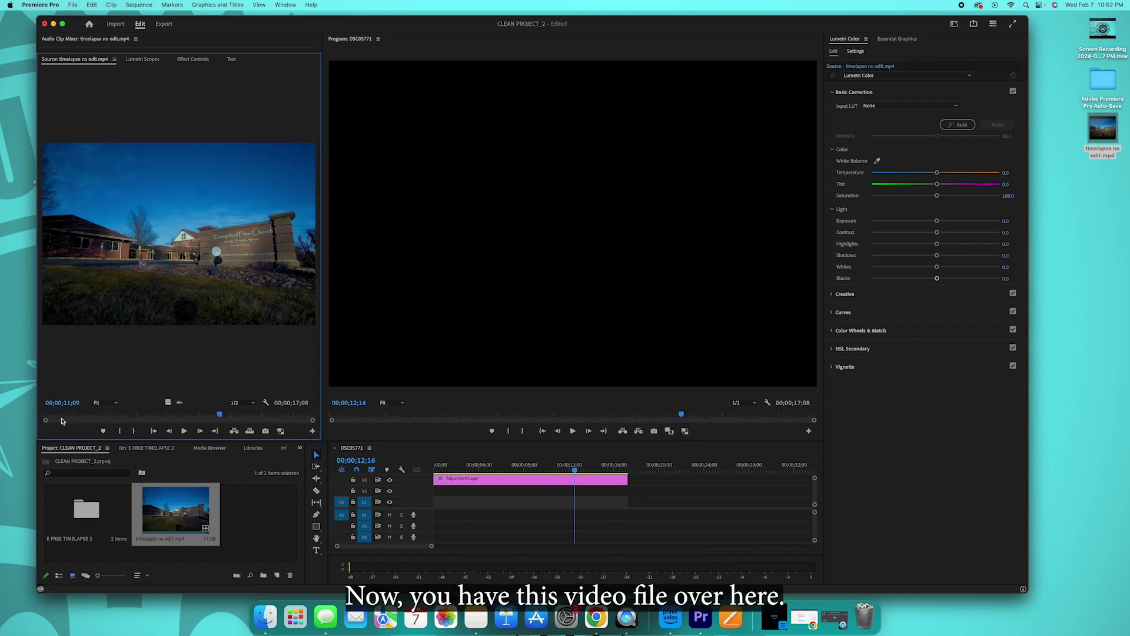
pyautogui.click(81, 419)
pyautogui.press('space')
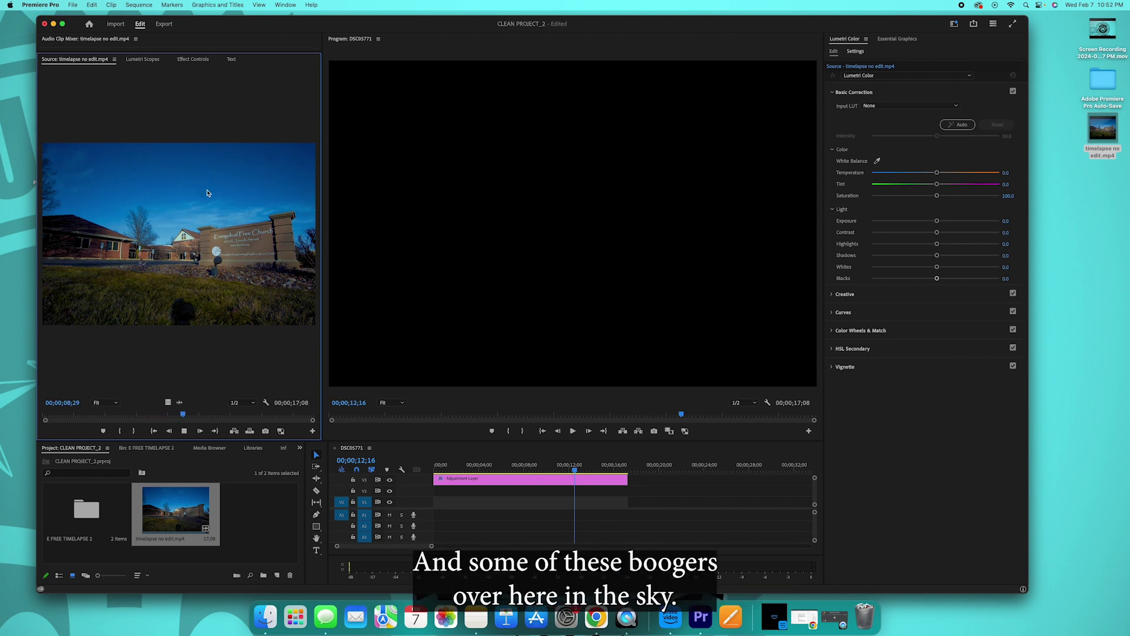
# Add timelapse no edit.mp4 to the sequence without its audio, plus a video-only copy on V2.
pyautogui.press('space')
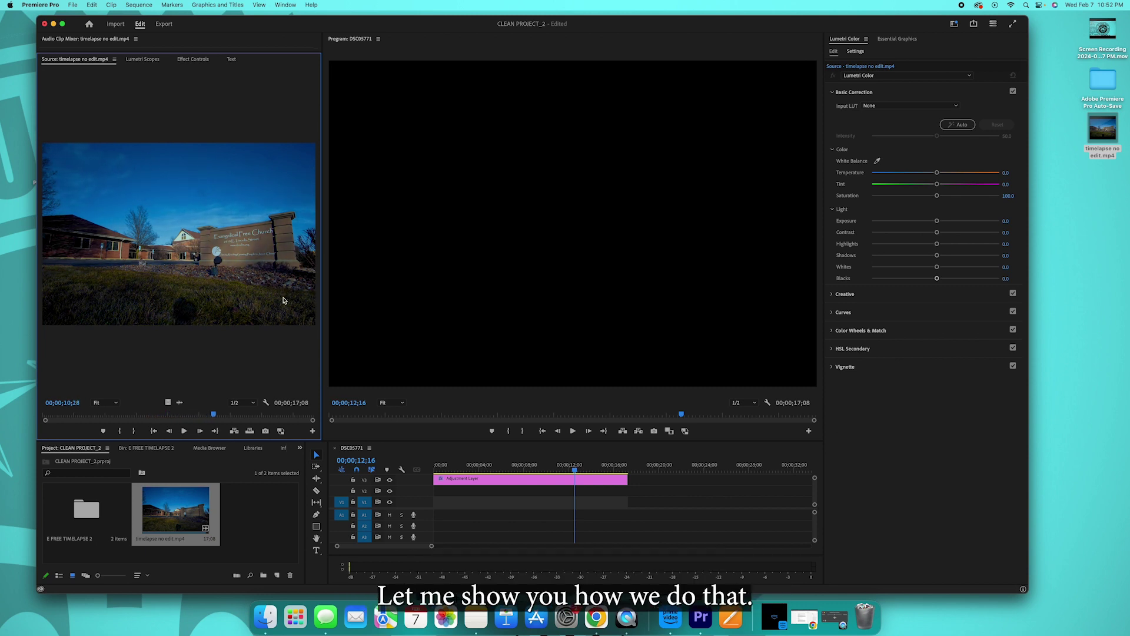
pyautogui.moveTo(200, 517); pyautogui.dragTo(658, 518)
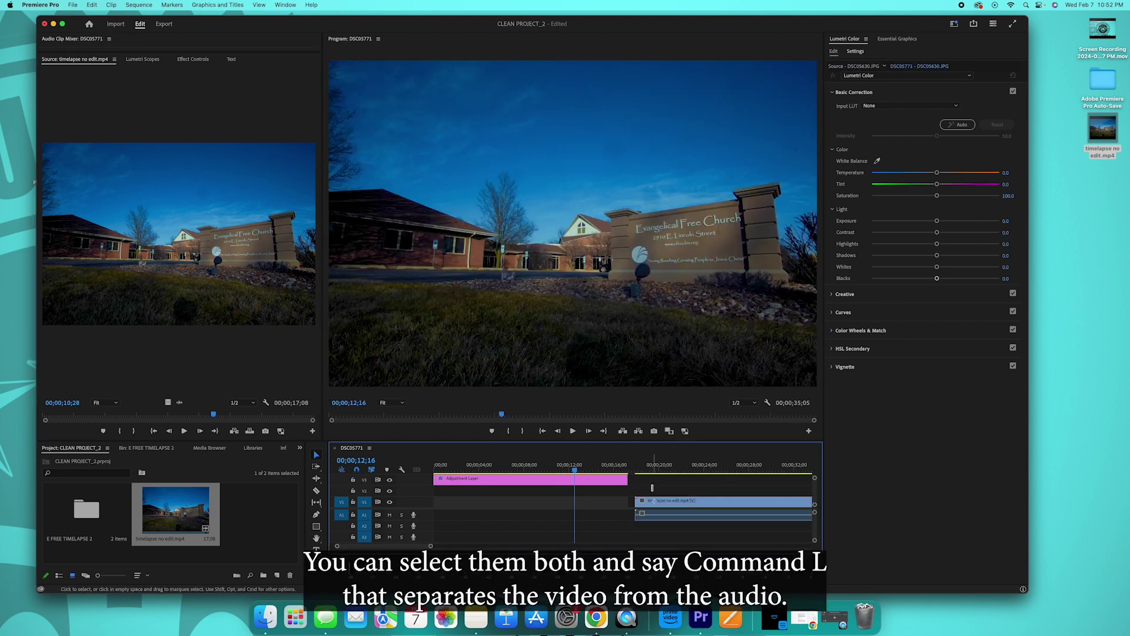
pyautogui.press('super+l')
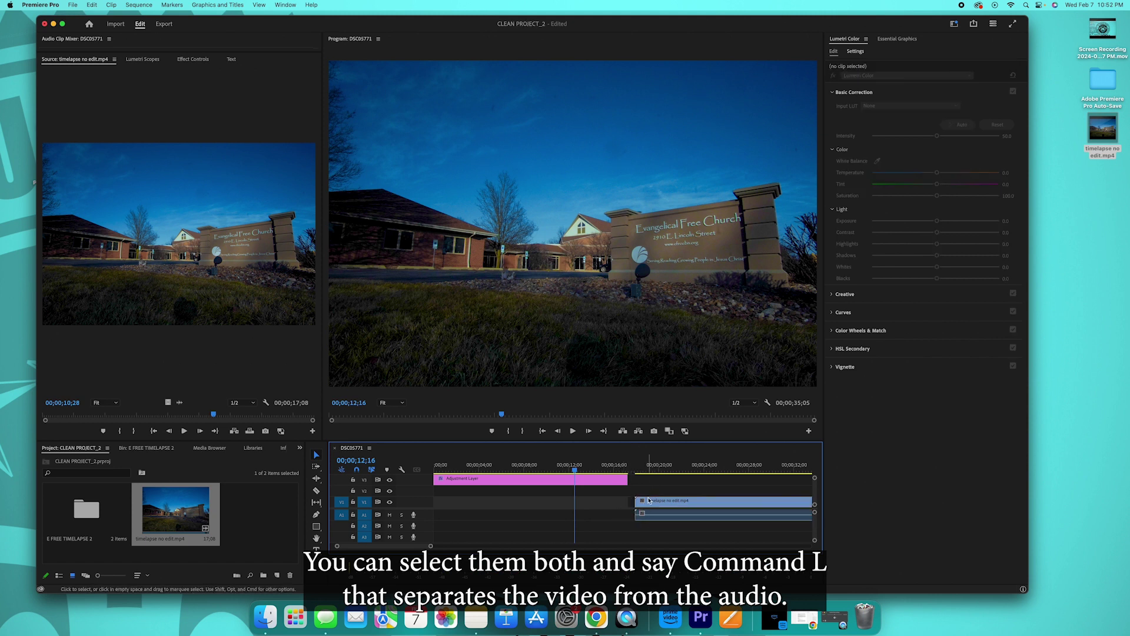
pyautogui.click(653, 521)
pyautogui.press('Delete')
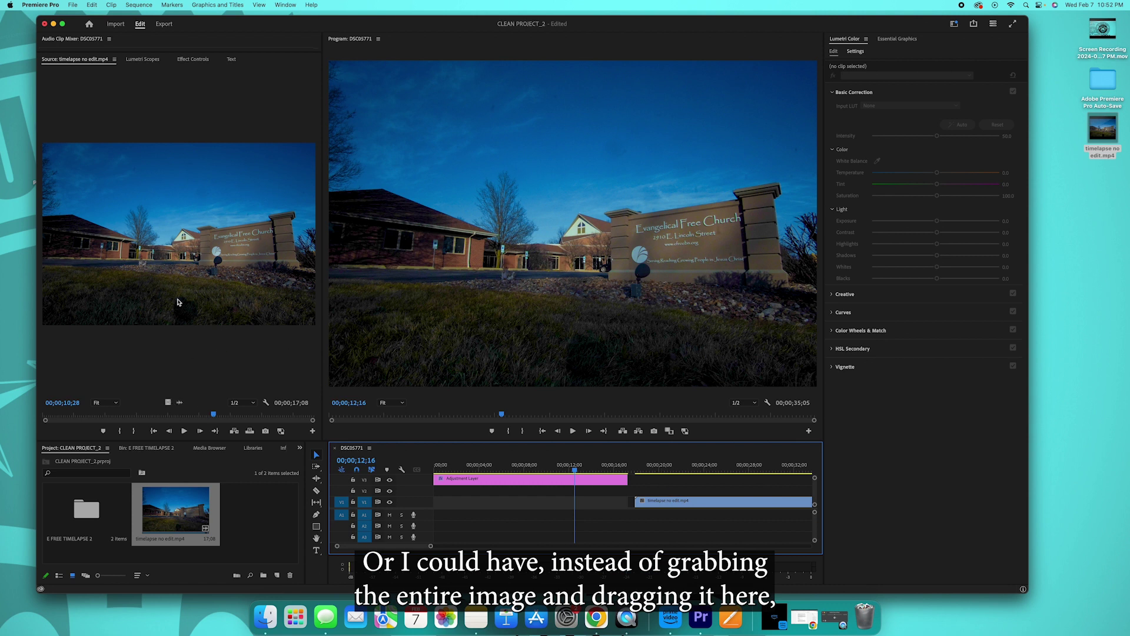
pyautogui.moveTo(177, 303); pyautogui.dragTo(131, 347)
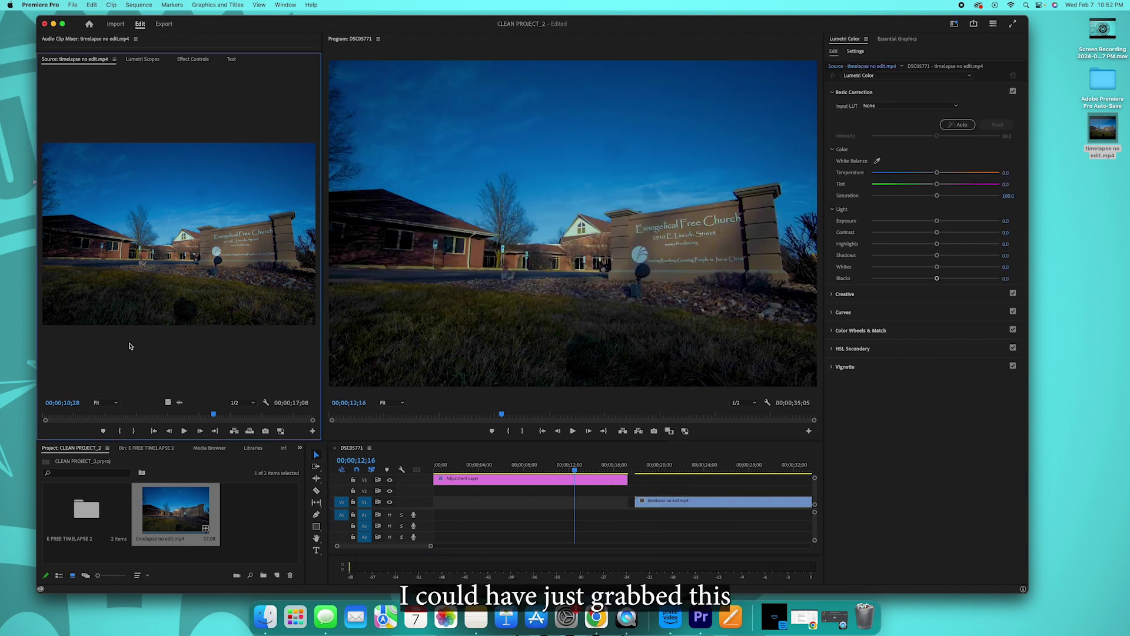
pyautogui.moveTo(167, 400); pyautogui.dragTo(646, 486)
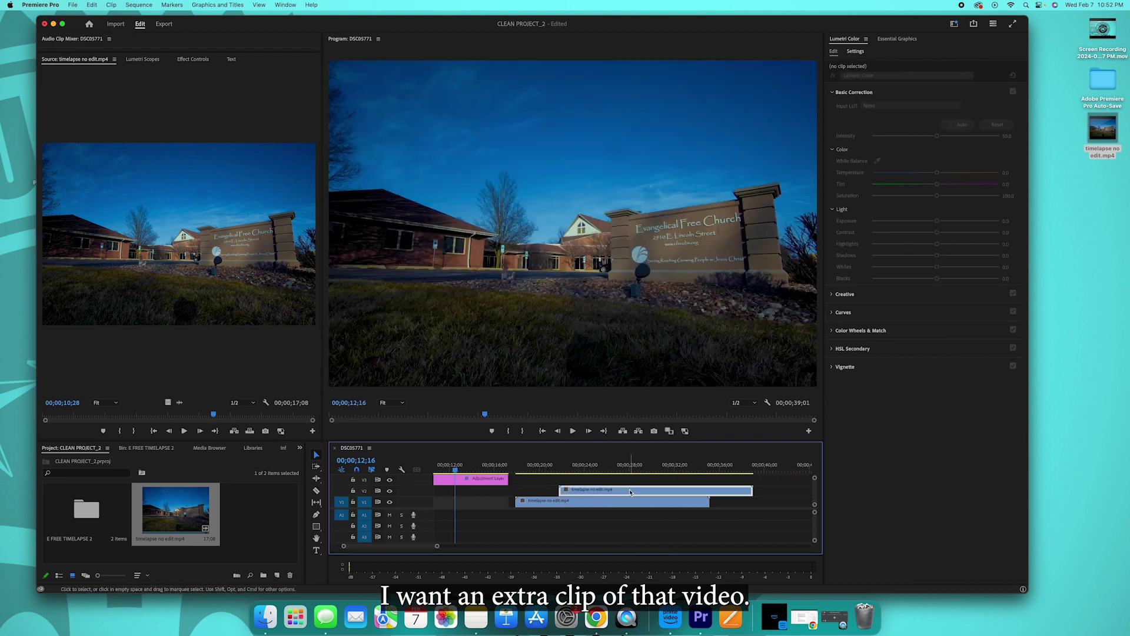
# Remove the extra clip, duplicate the base clip onto V2, and move the copy past V1's end.
pyautogui.press('Delete')
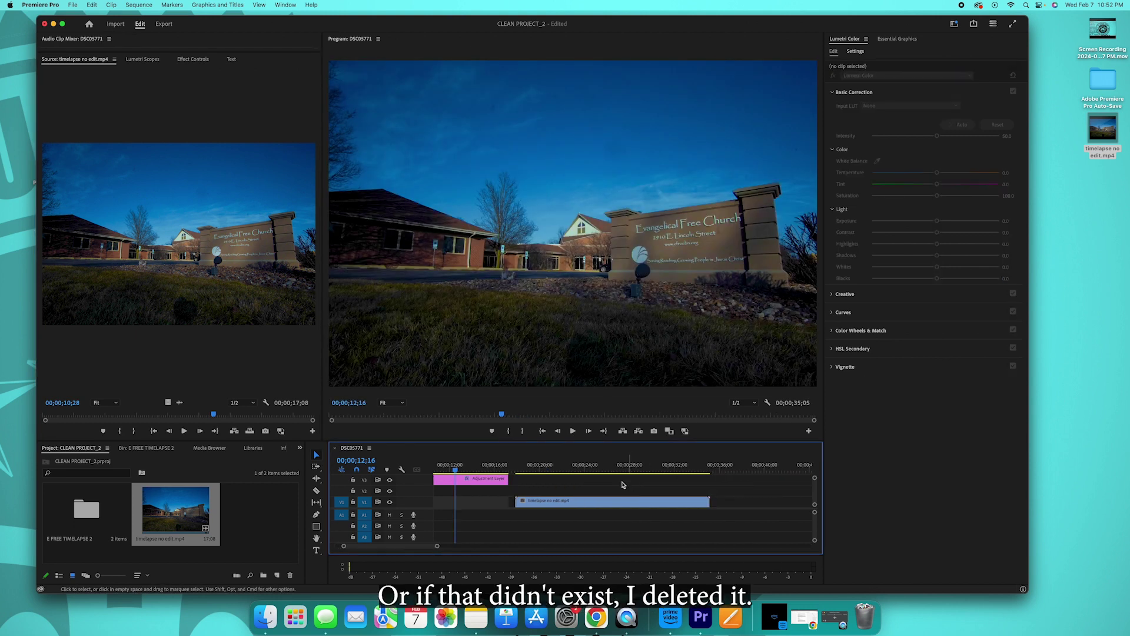
pyautogui.click(594, 506)
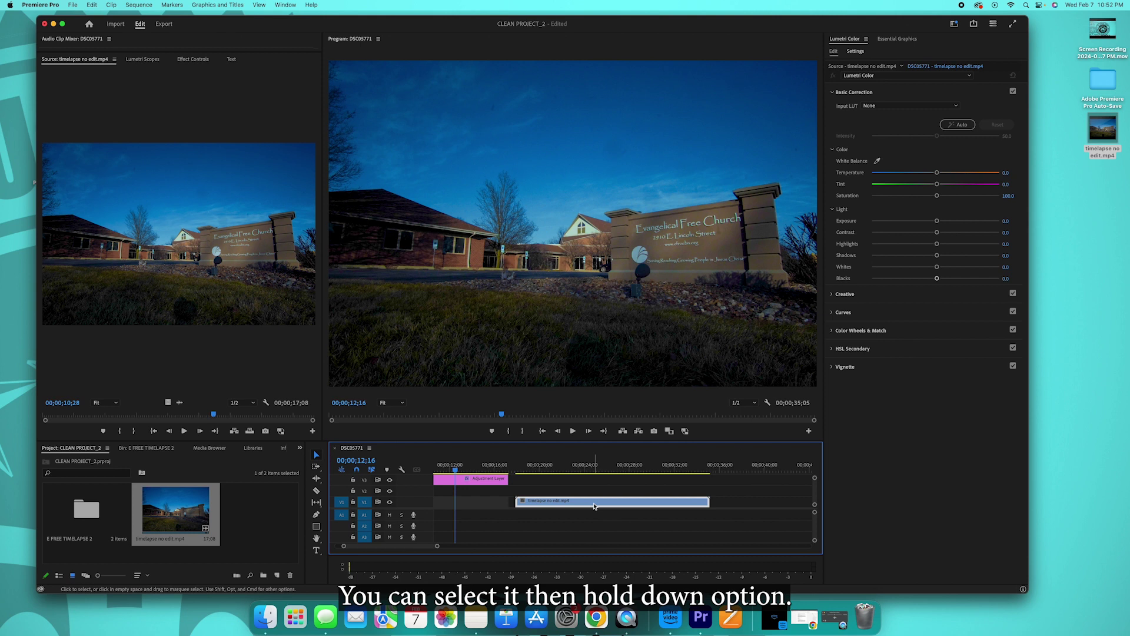
pyautogui.moveTo(595, 507); pyautogui.dragTo(595, 467)
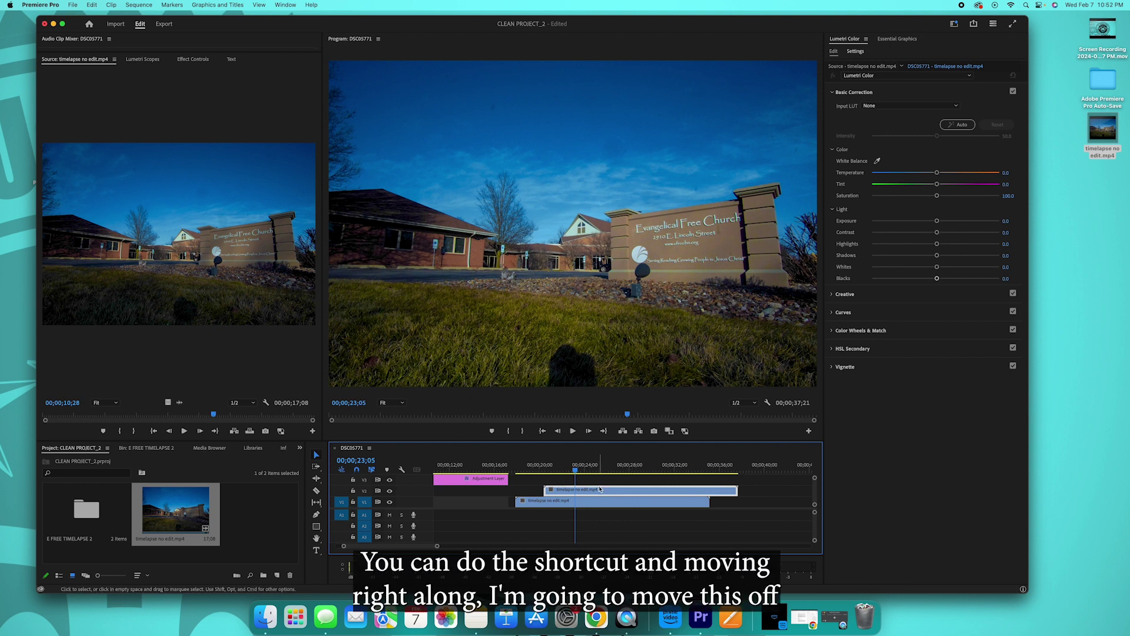
pyautogui.moveTo(582, 490); pyautogui.dragTo(749, 496)
pyautogui.hscroll(5, 677, 494)
pyautogui.click(543, 466)
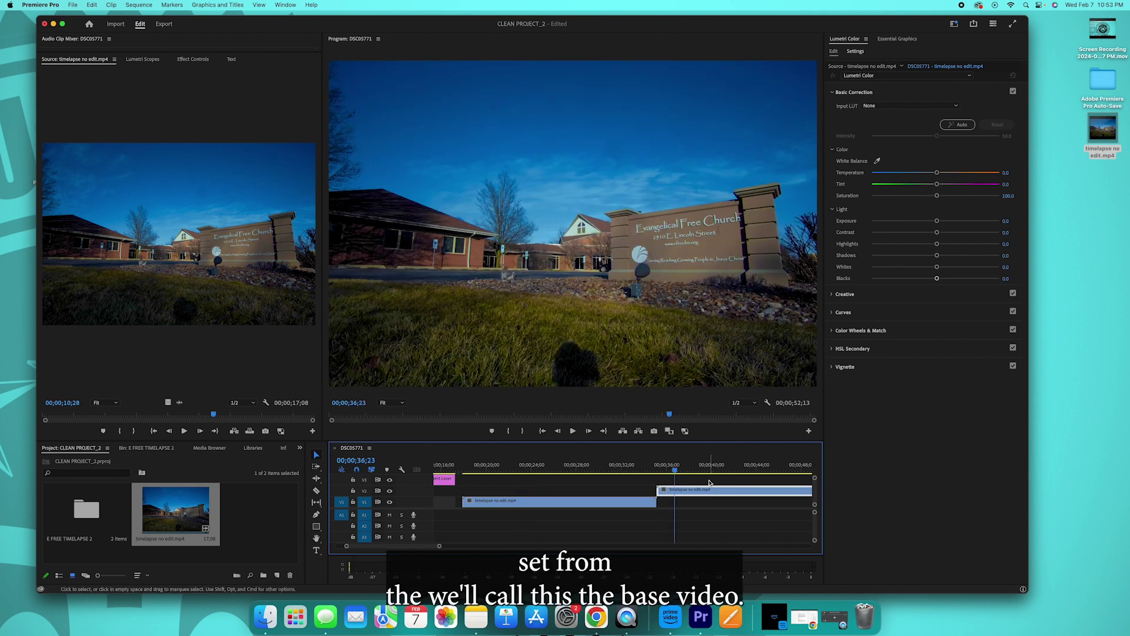
# Scrub the sequence from 00;00;33;07 and show the upper copy's effect settings.
pyautogui.click(502, 468)
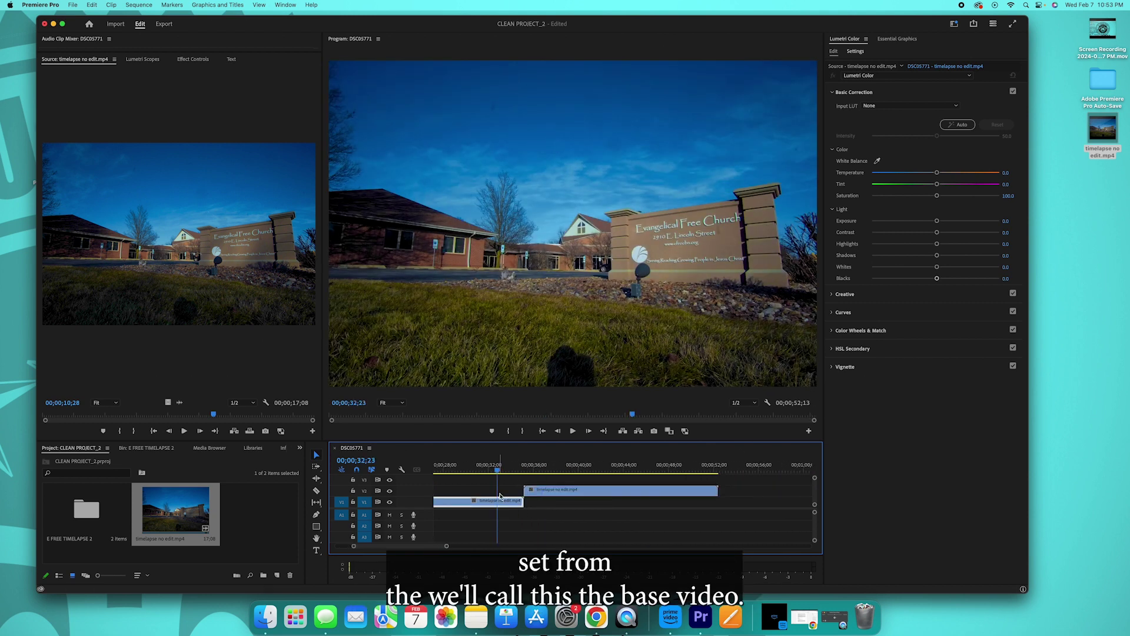
pyautogui.moveTo(503, 469); pyautogui.dragTo(620, 470)
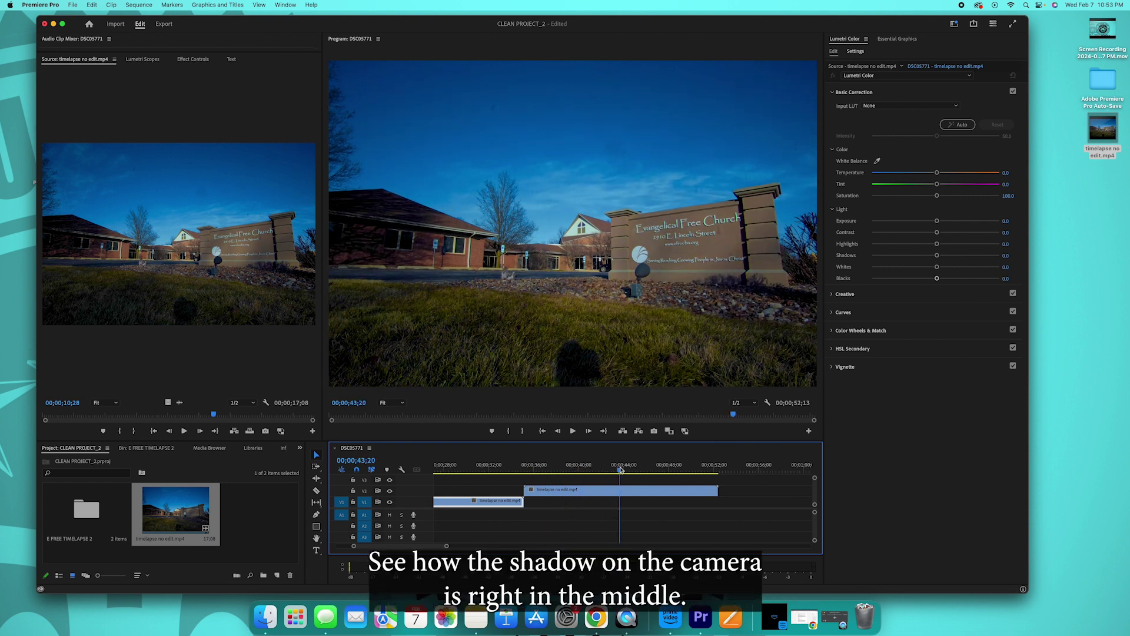
pyautogui.moveTo(620, 469); pyautogui.dragTo(571, 477)
pyautogui.click(589, 495)
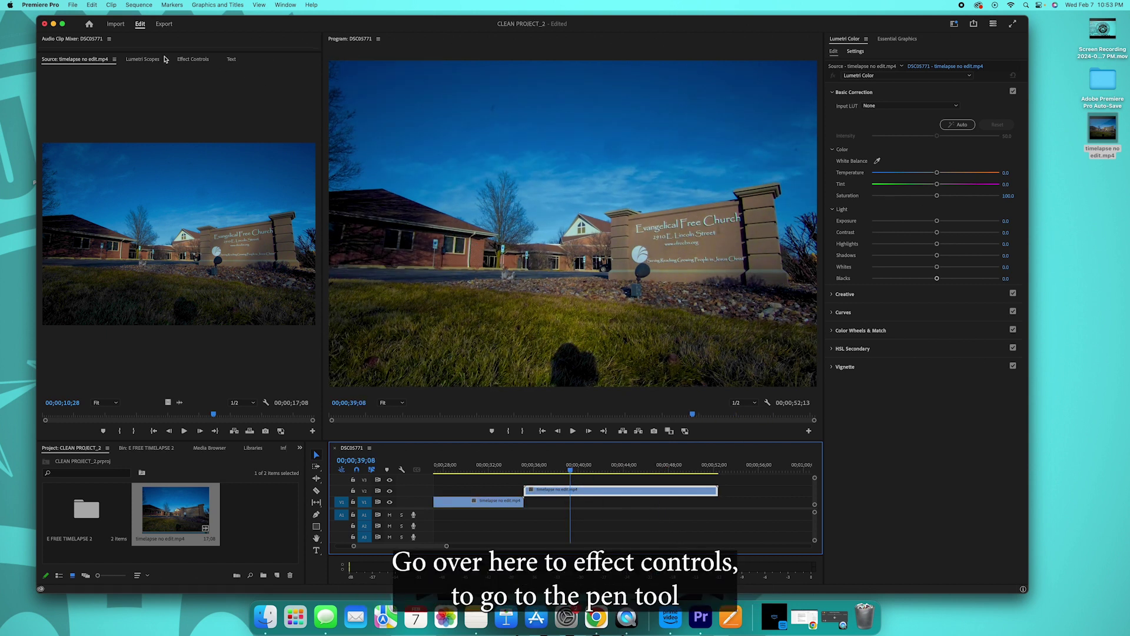
pyautogui.click(193, 59)
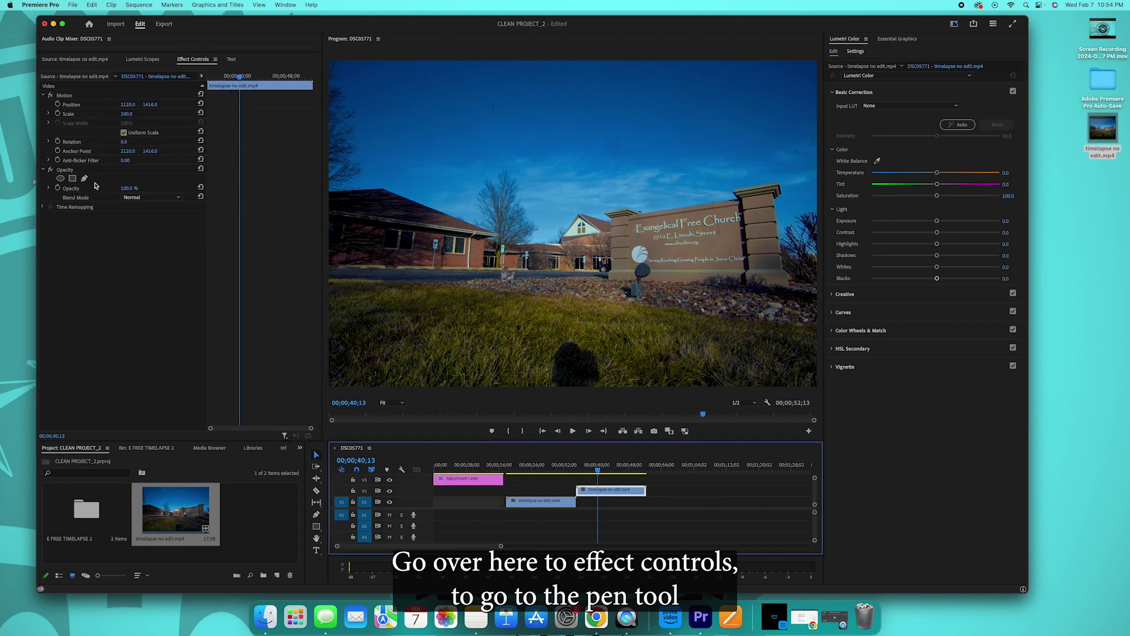
# Draw a closed pen mask outlining a grass patch at the bottom of the V2 copy's frame.
pyautogui.click(84, 177)
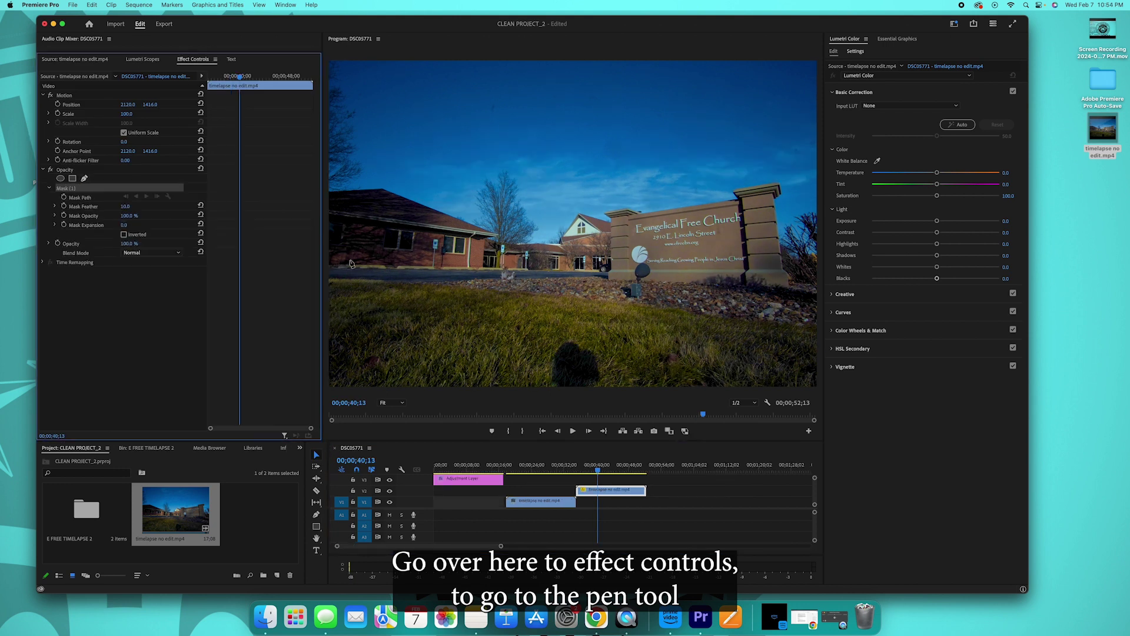
pyautogui.click(462, 384)
pyautogui.click(460, 341)
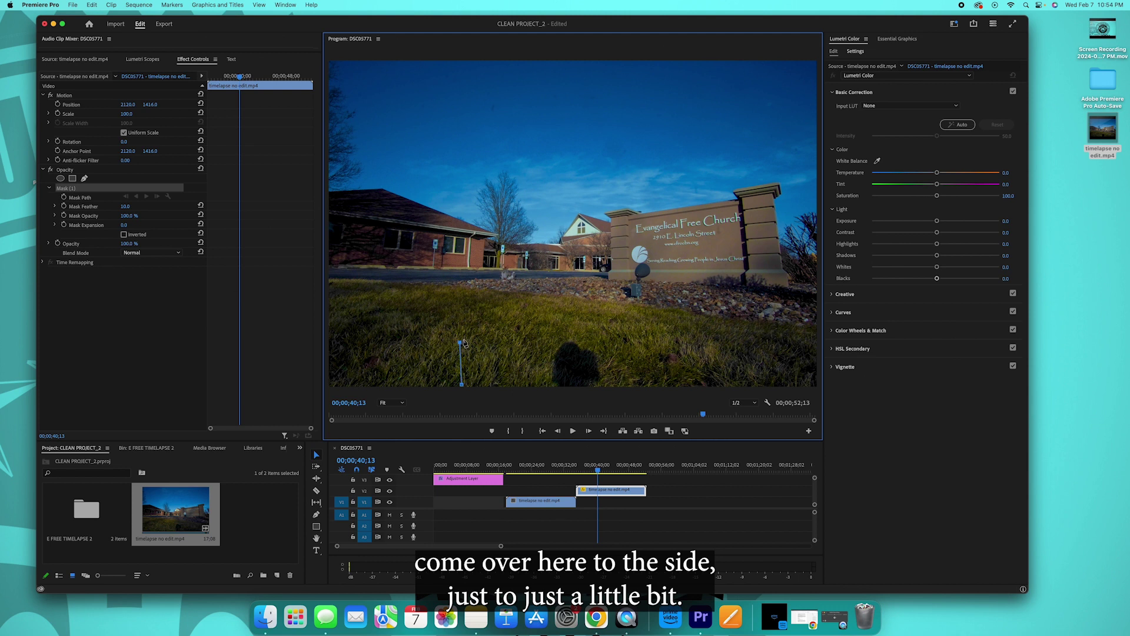
pyautogui.click(482, 330)
pyautogui.click(508, 330)
pyautogui.click(532, 342)
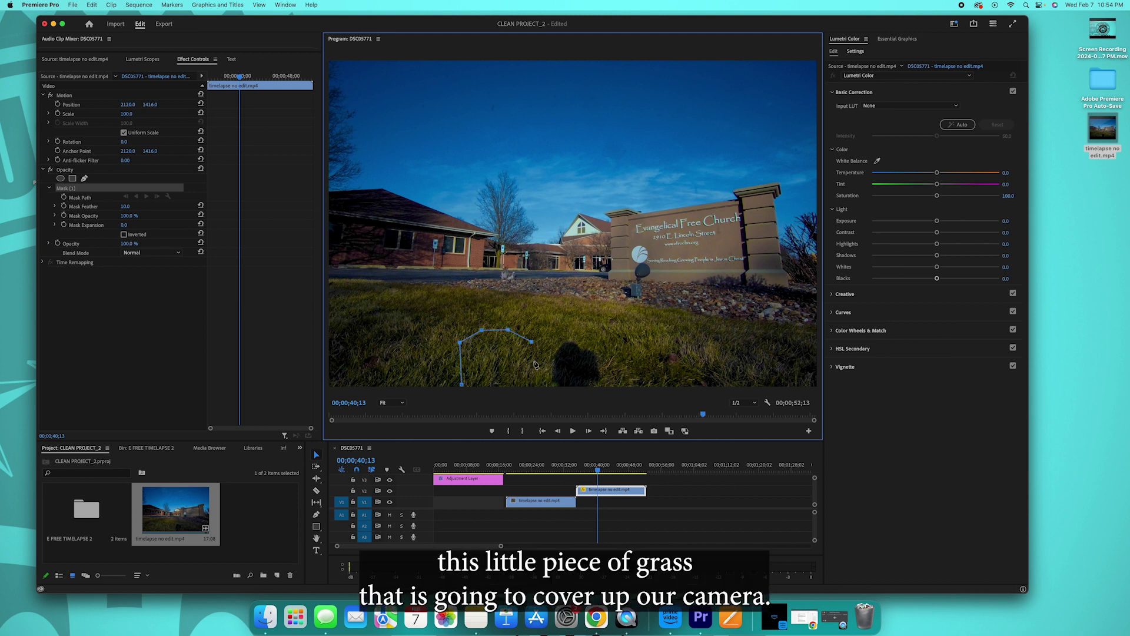
pyautogui.click(534, 365)
pyautogui.click(534, 383)
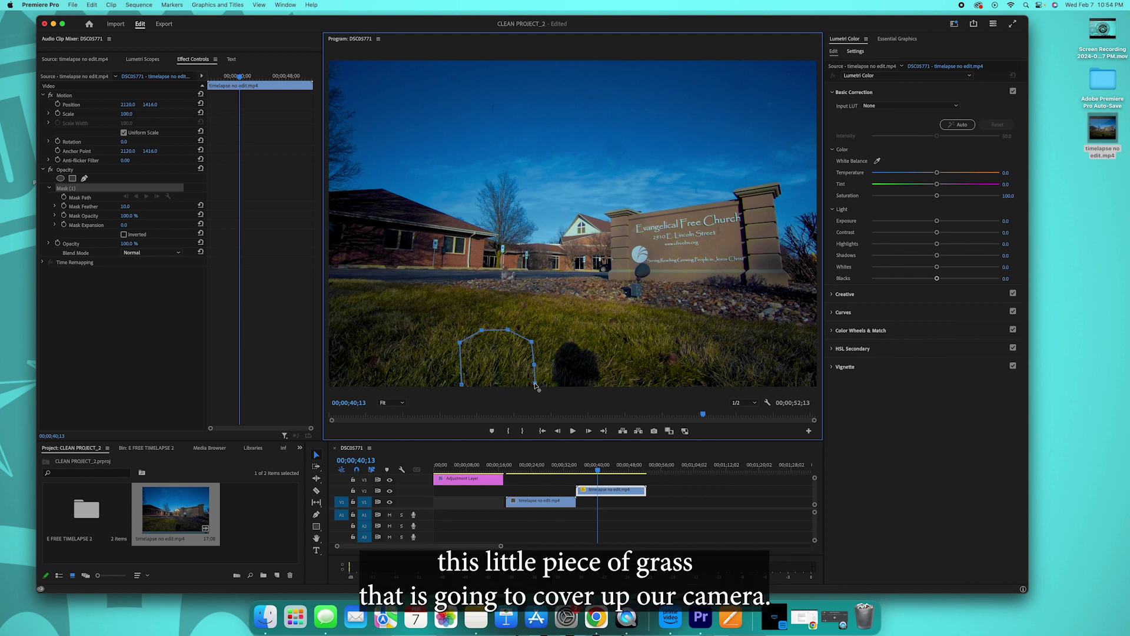
pyautogui.click(461, 384)
# Flatten the mask's bottom along the frame edge, feather it to 141, and move the clip over V1.
pyautogui.moveTo(535, 387); pyautogui.dragTo(536, 393)
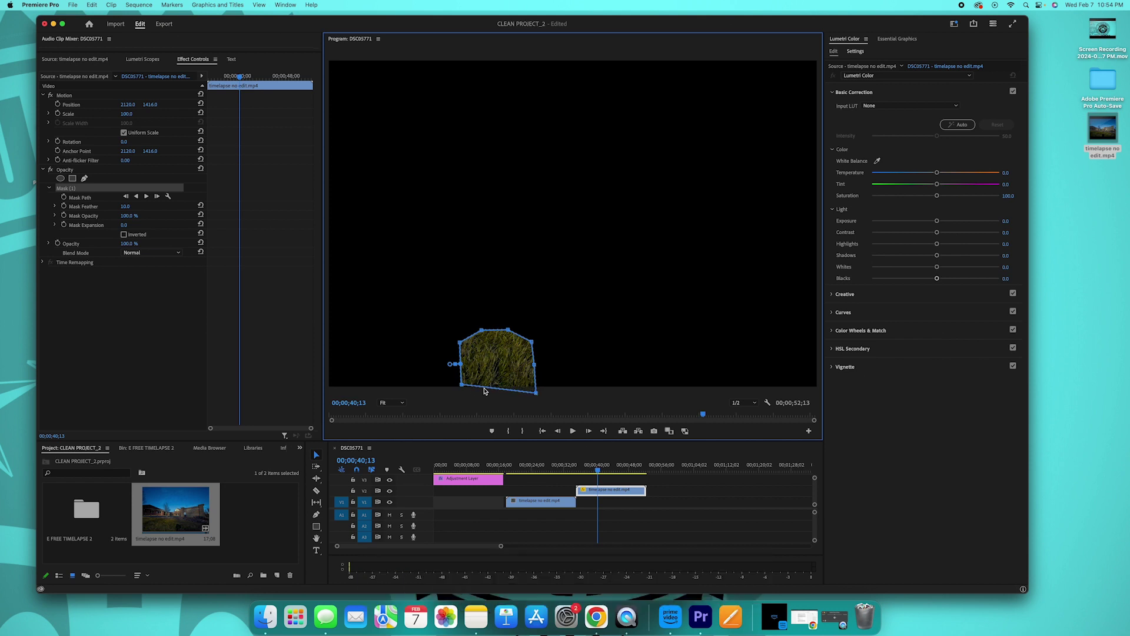
pyautogui.moveTo(463, 387); pyautogui.dragTo(462, 393)
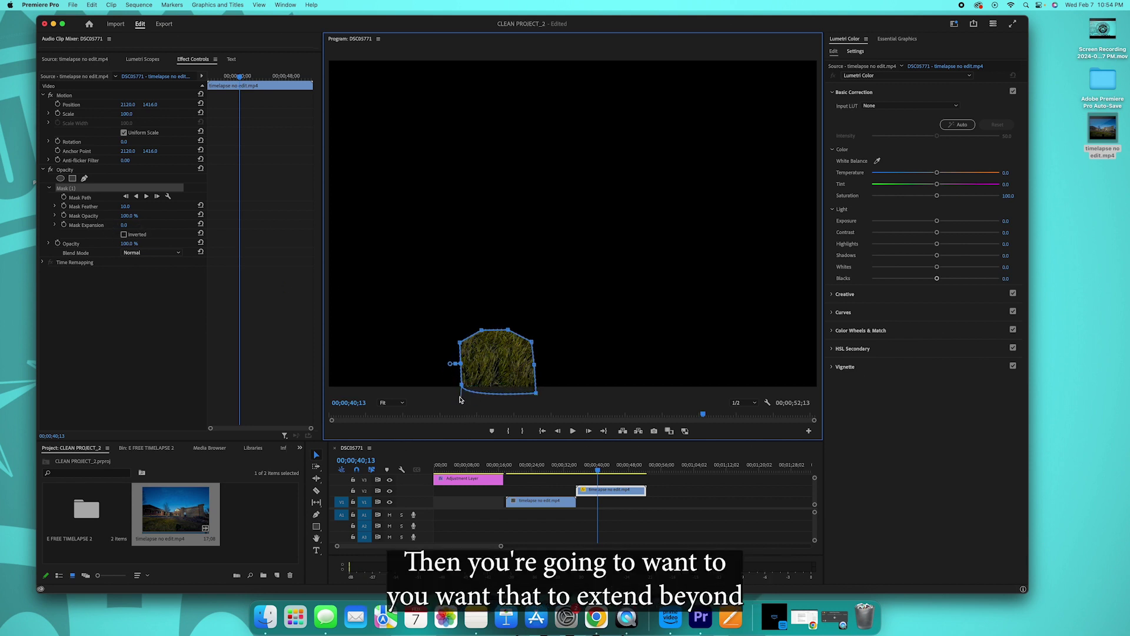
pyautogui.moveTo(462, 386); pyautogui.dragTo(462, 394)
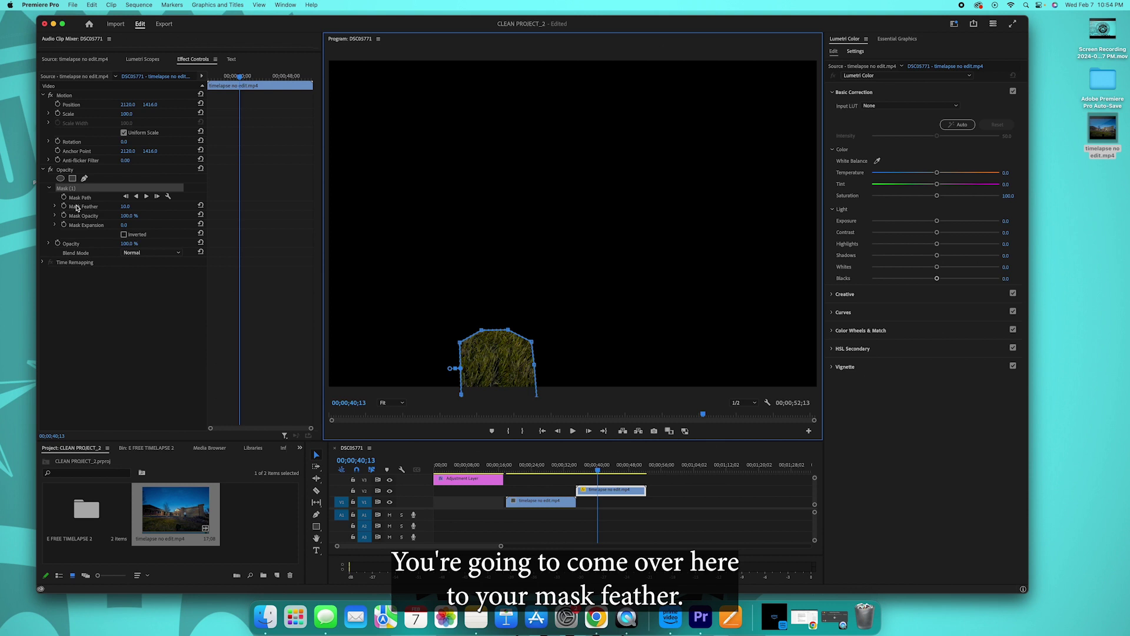
pyautogui.moveTo(125, 207); pyautogui.dragTo(204, 206)
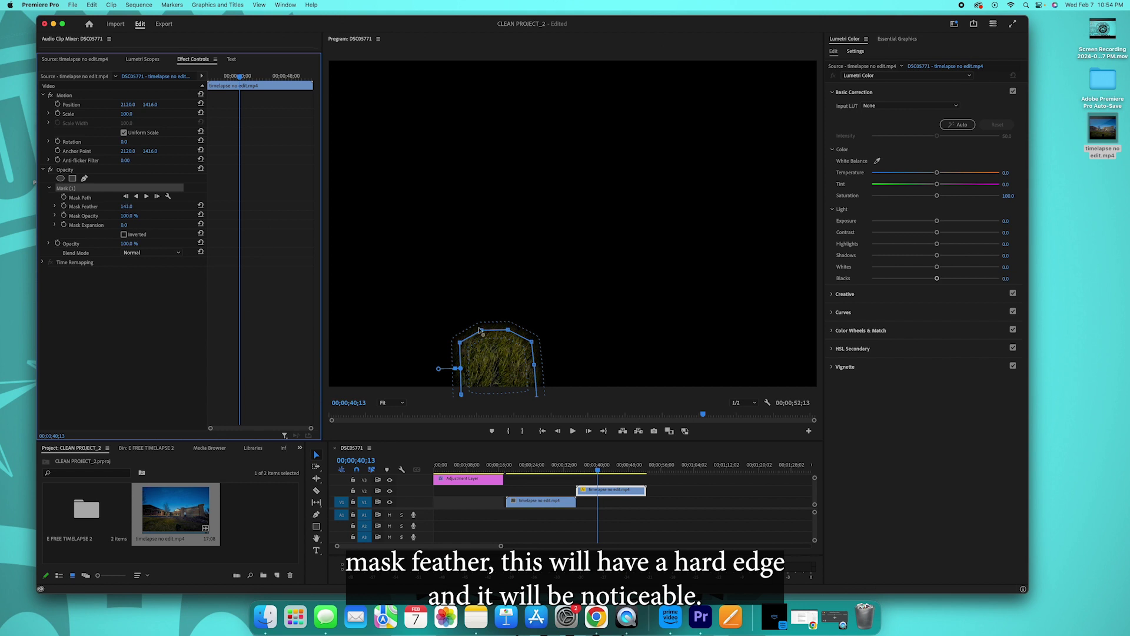
pyautogui.click(643, 489)
pyautogui.moveTo(617, 496); pyautogui.dragTo(547, 495)
# Stack the grass-patch clip over the main clip and raise its Position X from 2120 to about 2759.
pyautogui.click(522, 465)
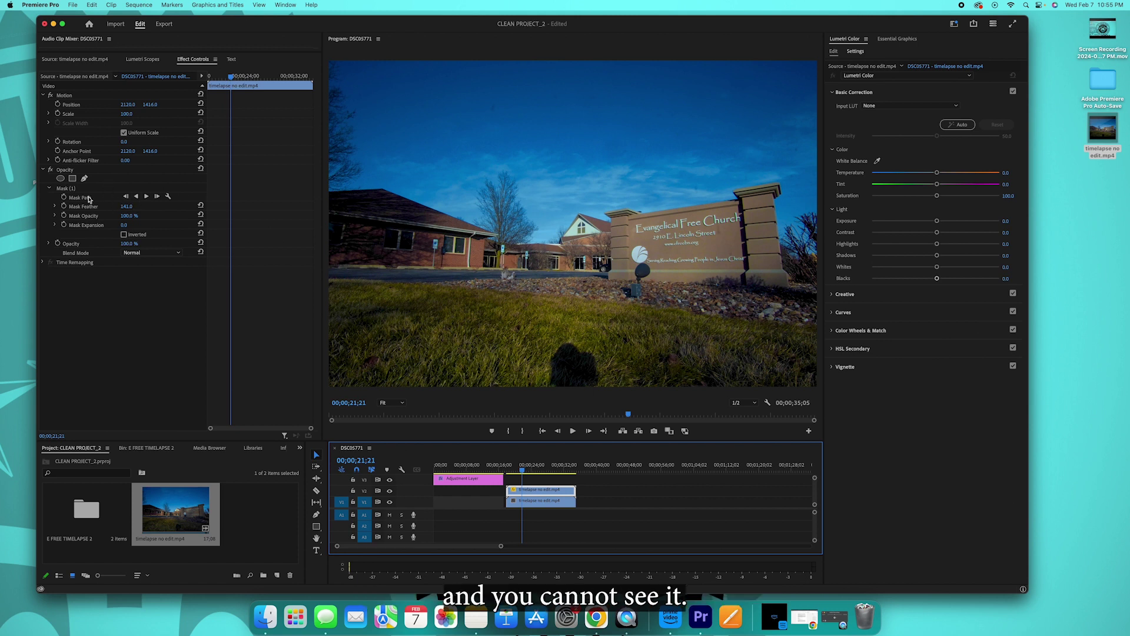
pyautogui.click(66, 189)
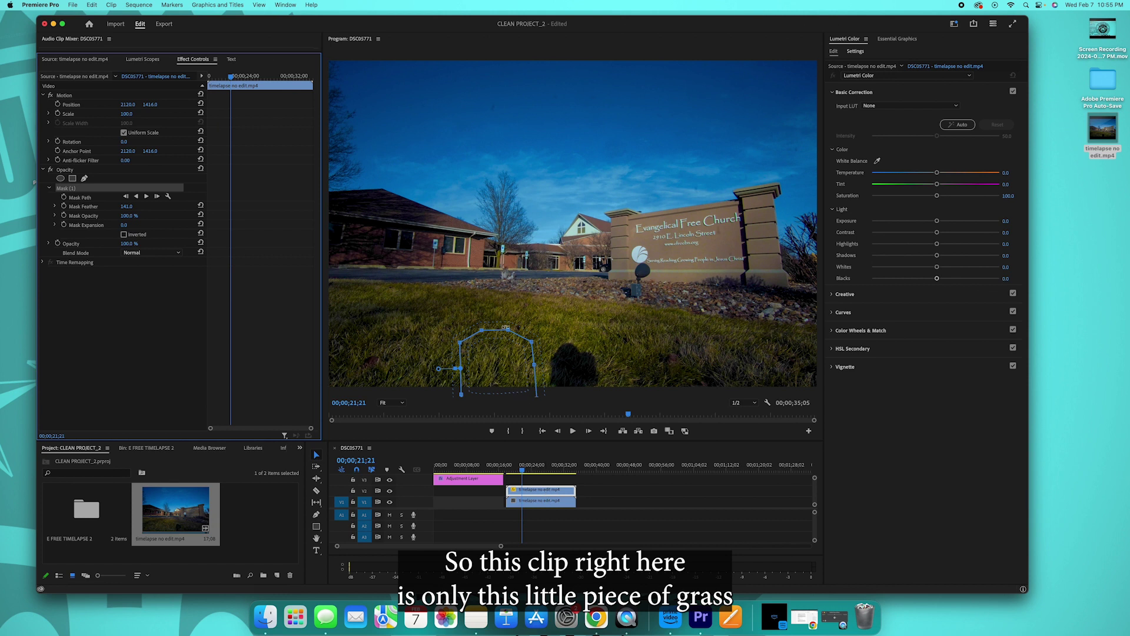
pyautogui.moveTo(562, 489)
pyautogui.mouseDown()
pyautogui.moveTo(593, 478)
pyautogui.moveTo(558, 485)
pyautogui.mouseUp()
pyautogui.click(593, 465)
pyautogui.click(535, 463)
pyautogui.click(534, 462)
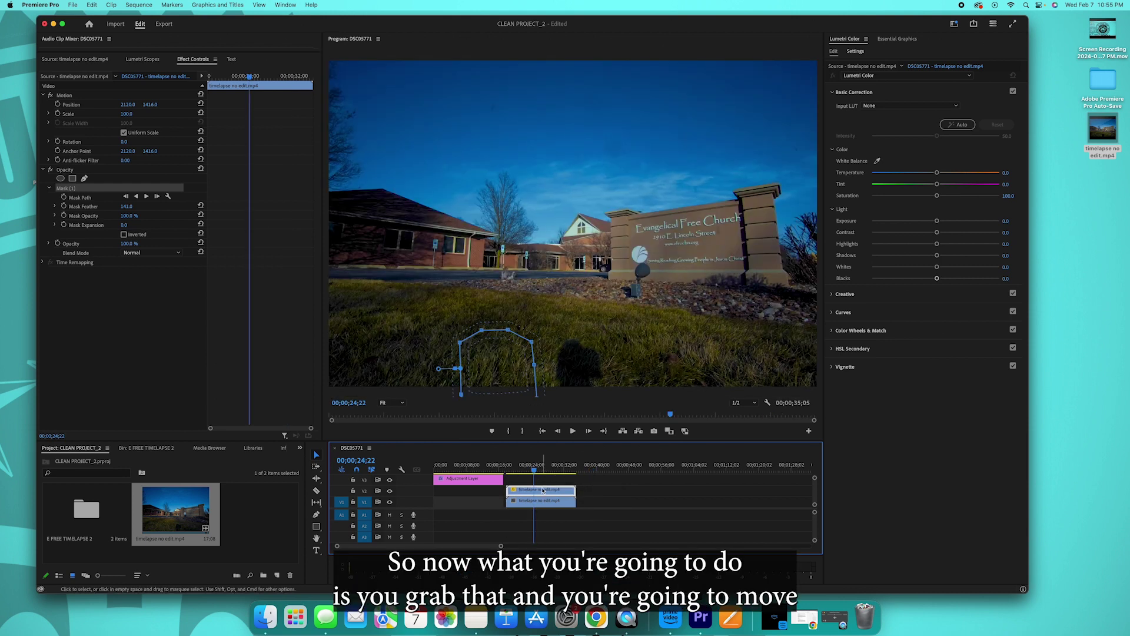
pyautogui.moveTo(125, 106); pyautogui.dragTo(201, 106)
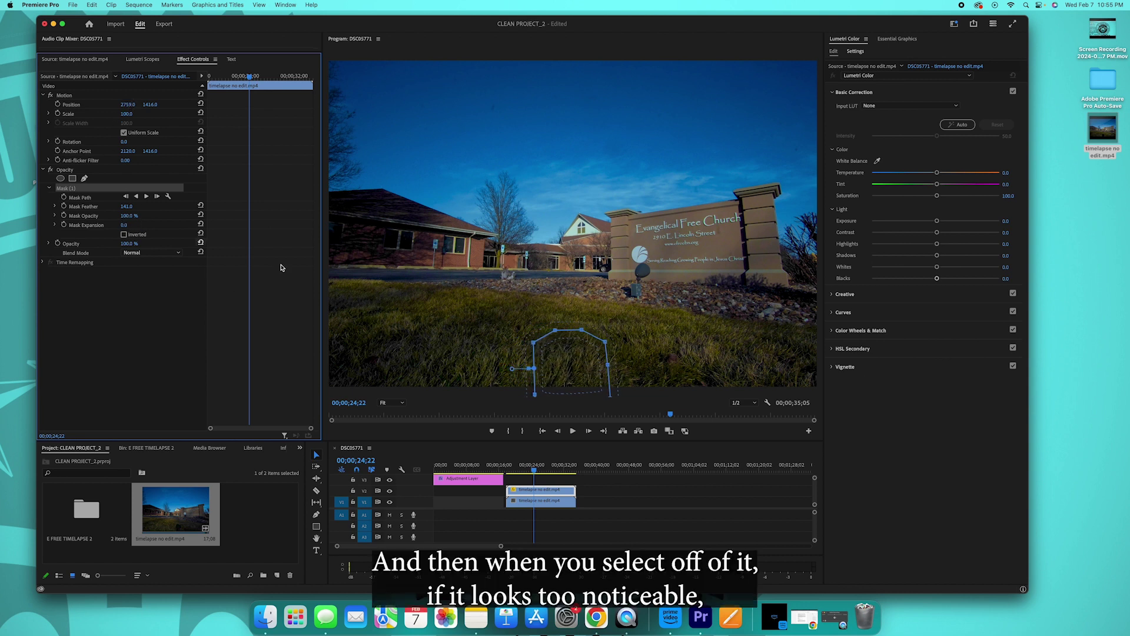
# Reselect the grass-patch clip and widen its Mask Feather to 254.
pyautogui.click(639, 518)
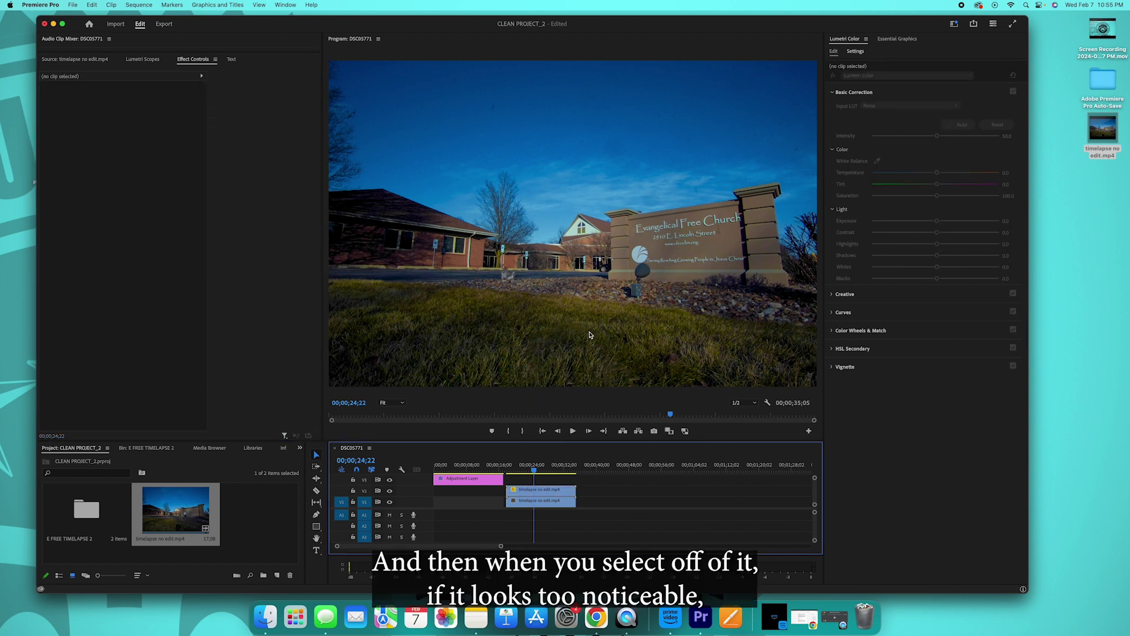
pyautogui.click(552, 492)
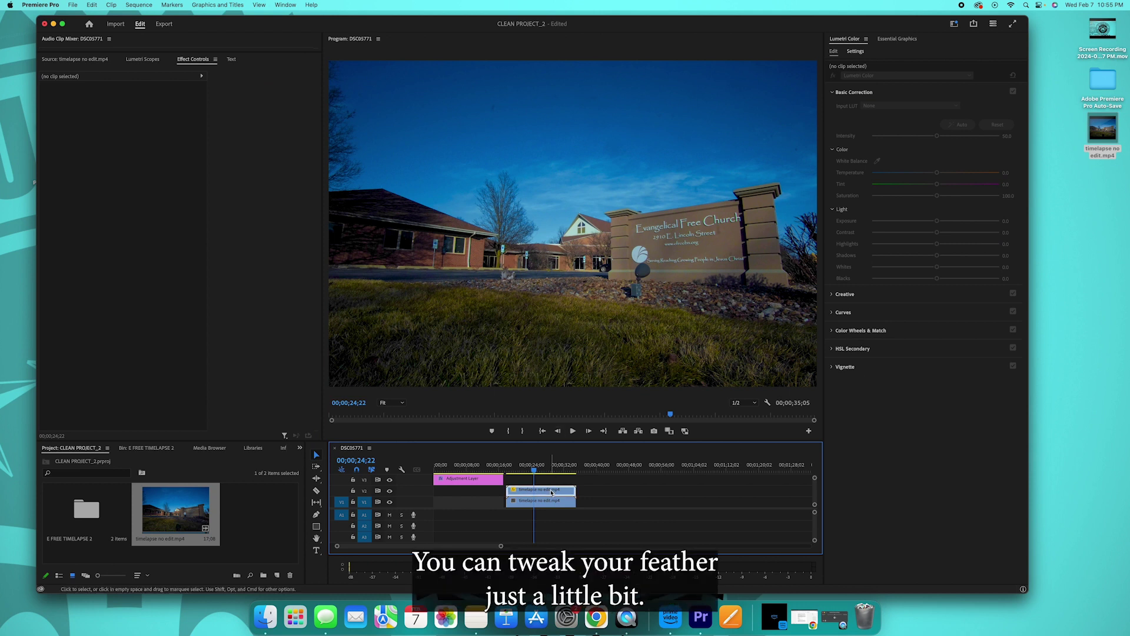
pyautogui.click(128, 207)
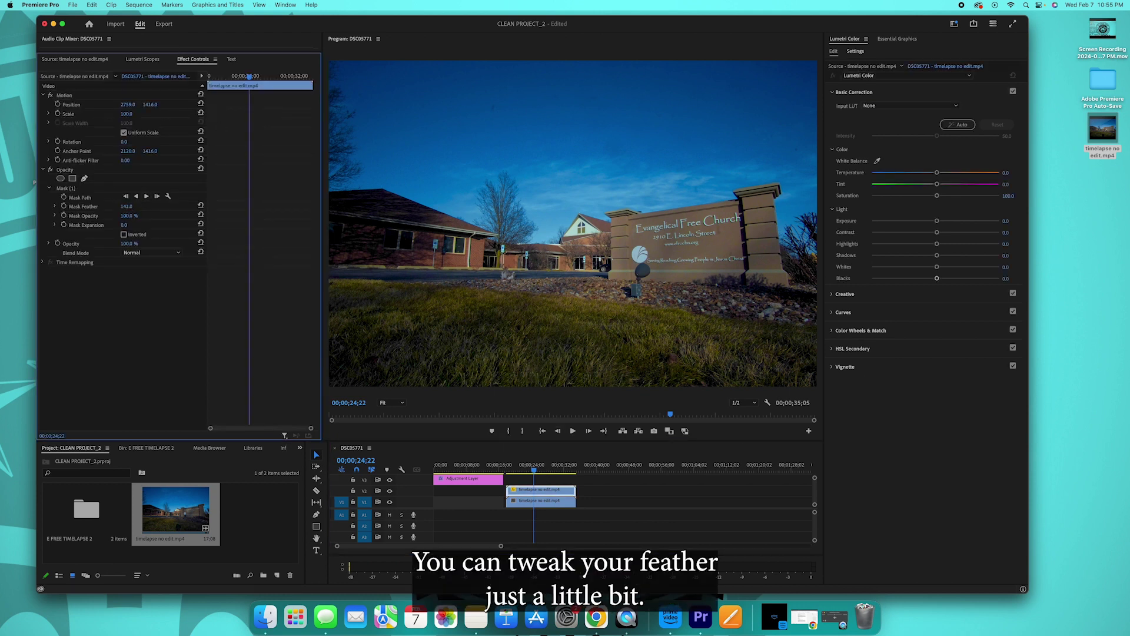
pyautogui.moveTo(128, 208); pyautogui.dragTo(103, 206)
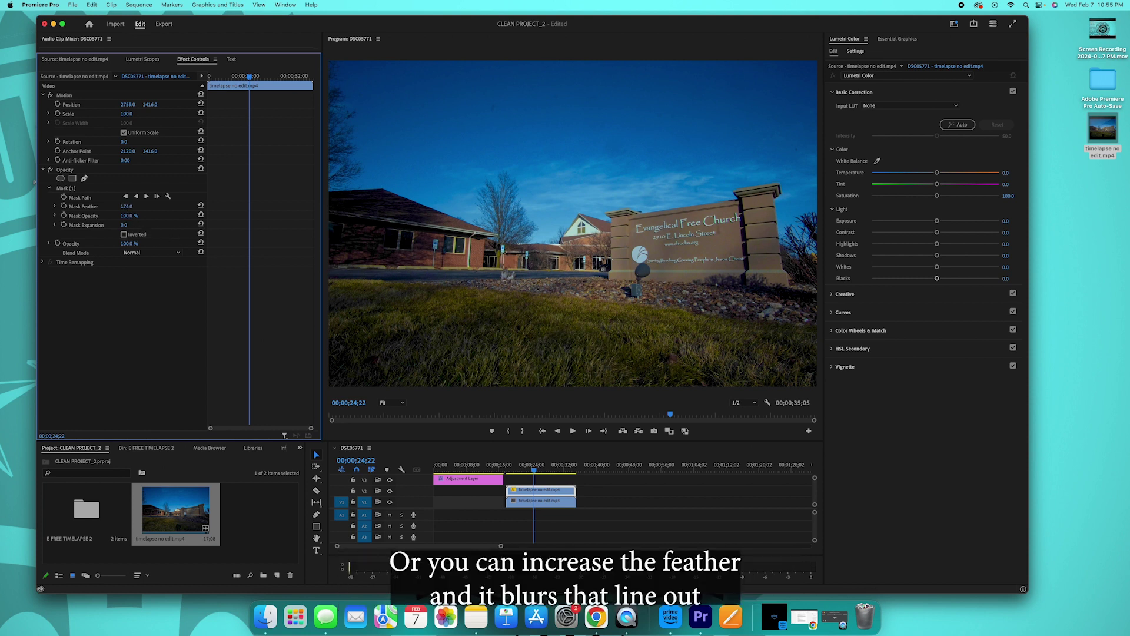
pyautogui.moveTo(126, 206); pyautogui.dragTo(176, 207)
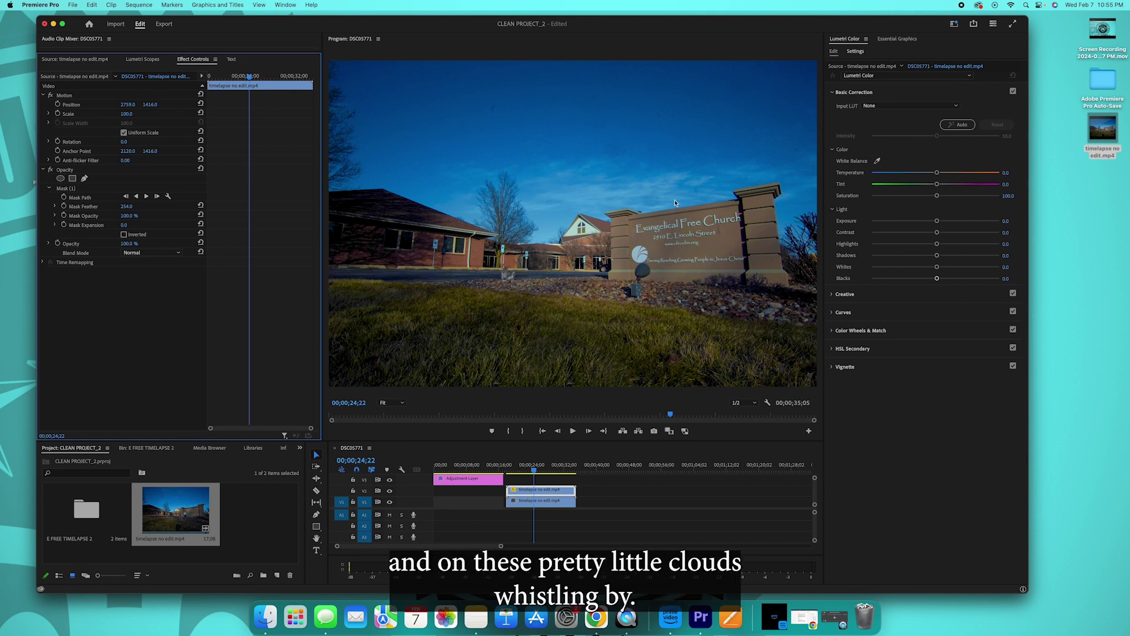
pyautogui.click(518, 469)
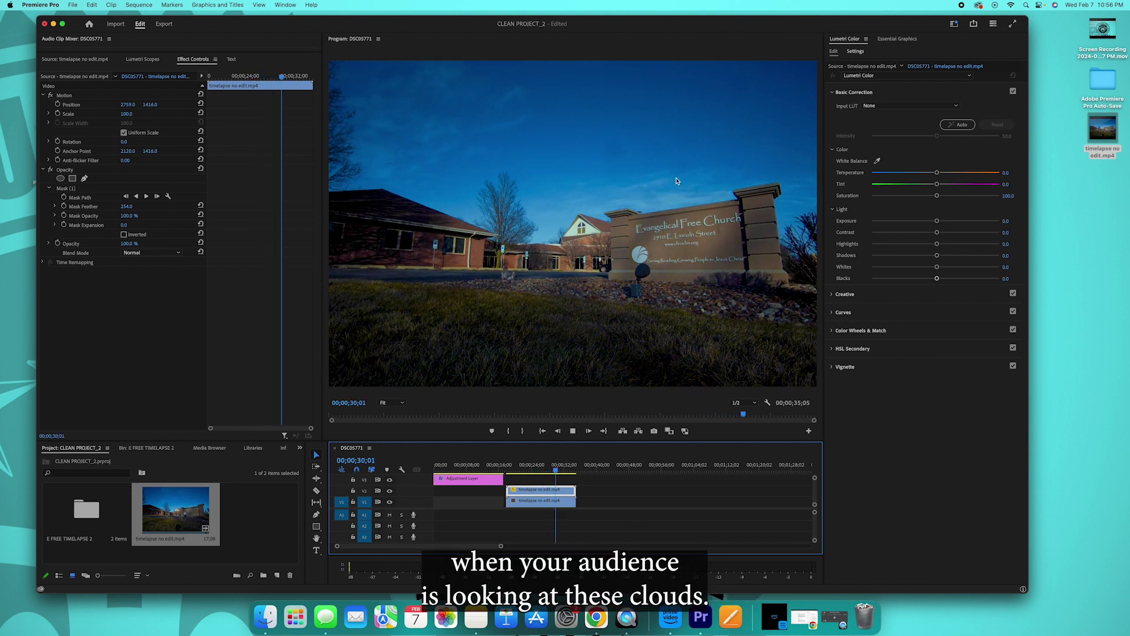
# Stop the preview playback and zoom the timeline in on the clips.
pyautogui.press('space')
pyautogui.moveTo(501, 546); pyautogui.dragTo(460, 548)
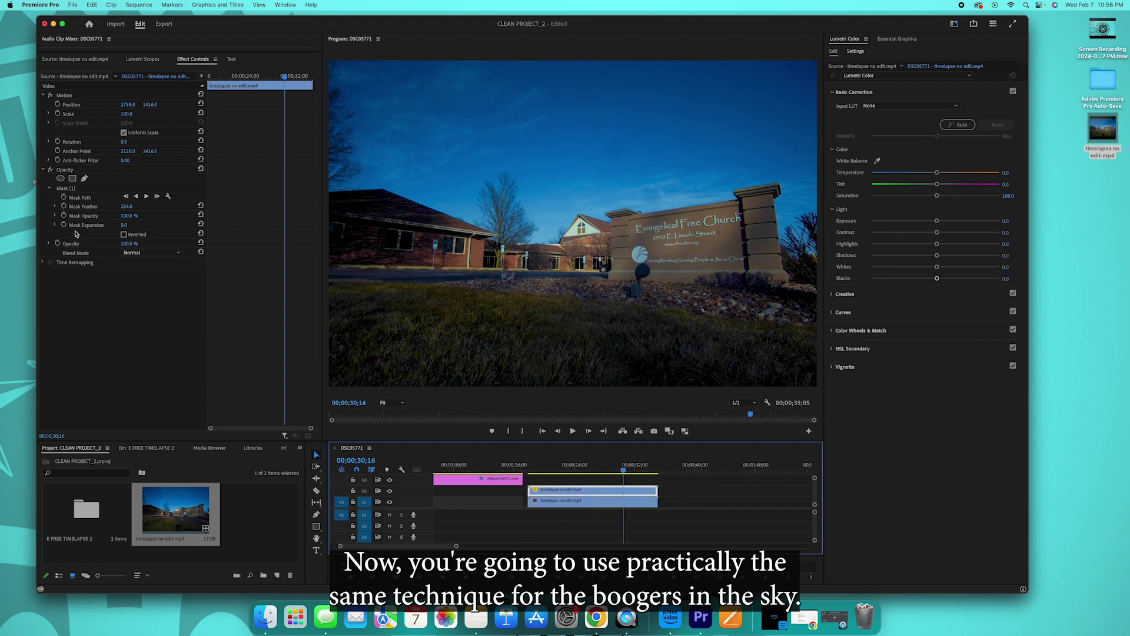
# Duplicate the main time-lapse clip onto a higher track and shift the copy later.
pyautogui.click(587, 504)
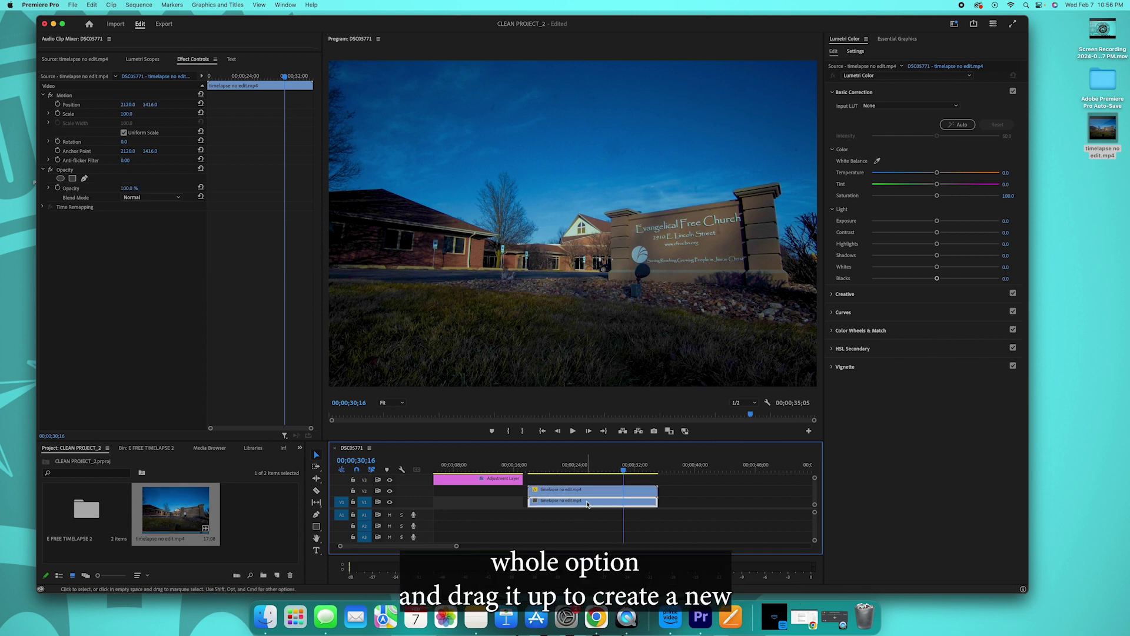
pyautogui.moveTo(588, 506); pyautogui.dragTo(590, 478)
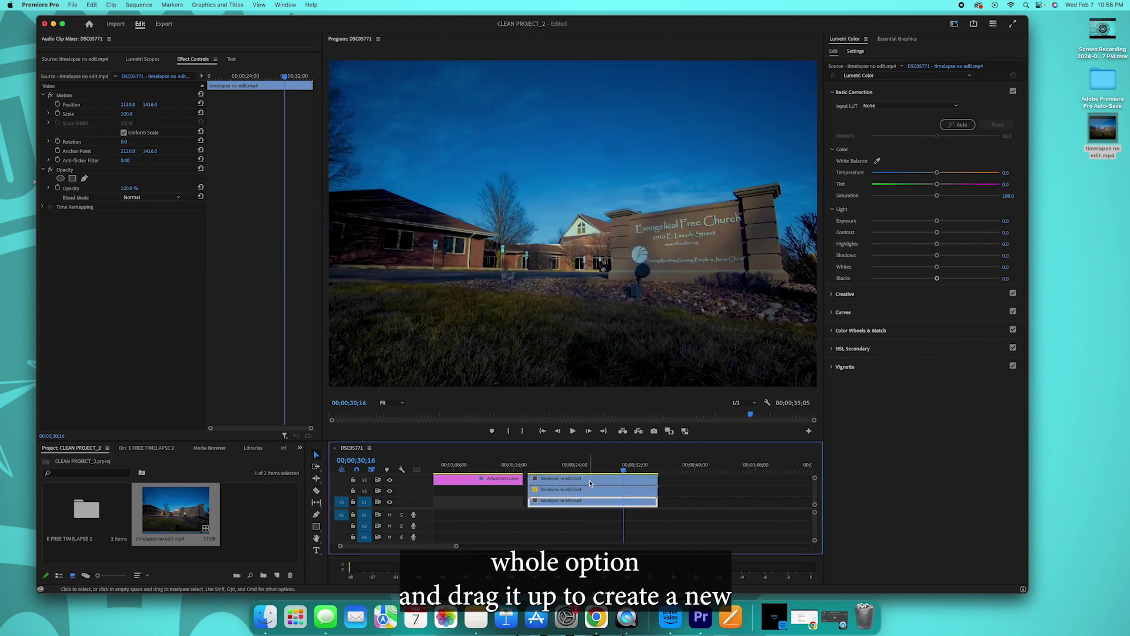
pyautogui.scroll(1, 598, 502)
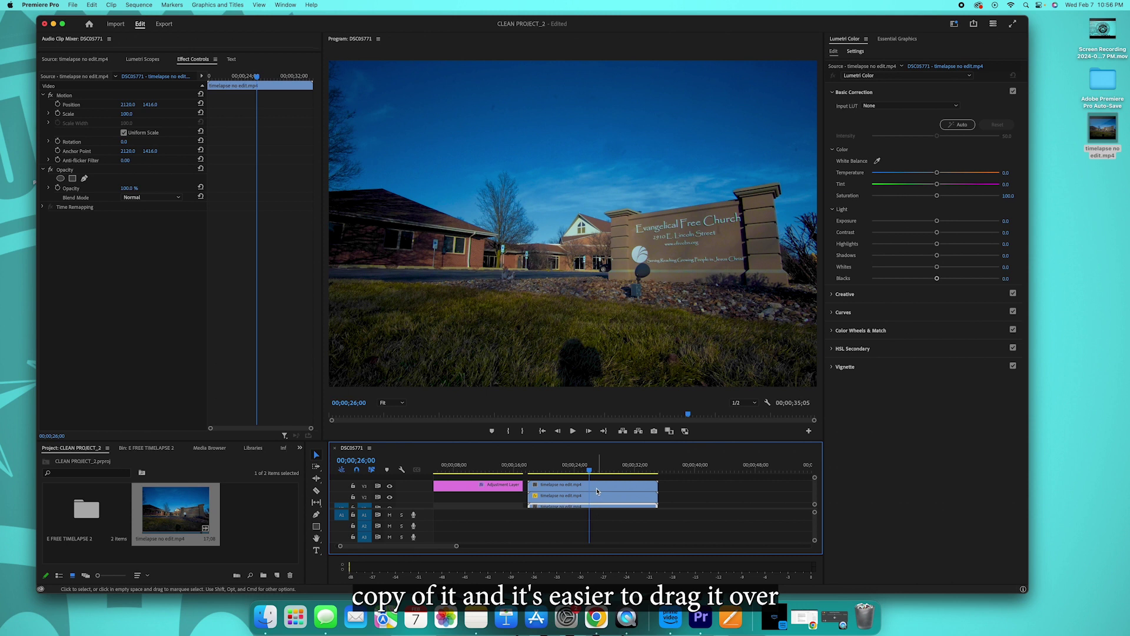
pyautogui.moveTo(595, 488)
pyautogui.mouseDown()
pyautogui.moveTo(702, 489)
pyautogui.moveTo(610, 485)
pyautogui.mouseUp()
pyautogui.click(688, 473)
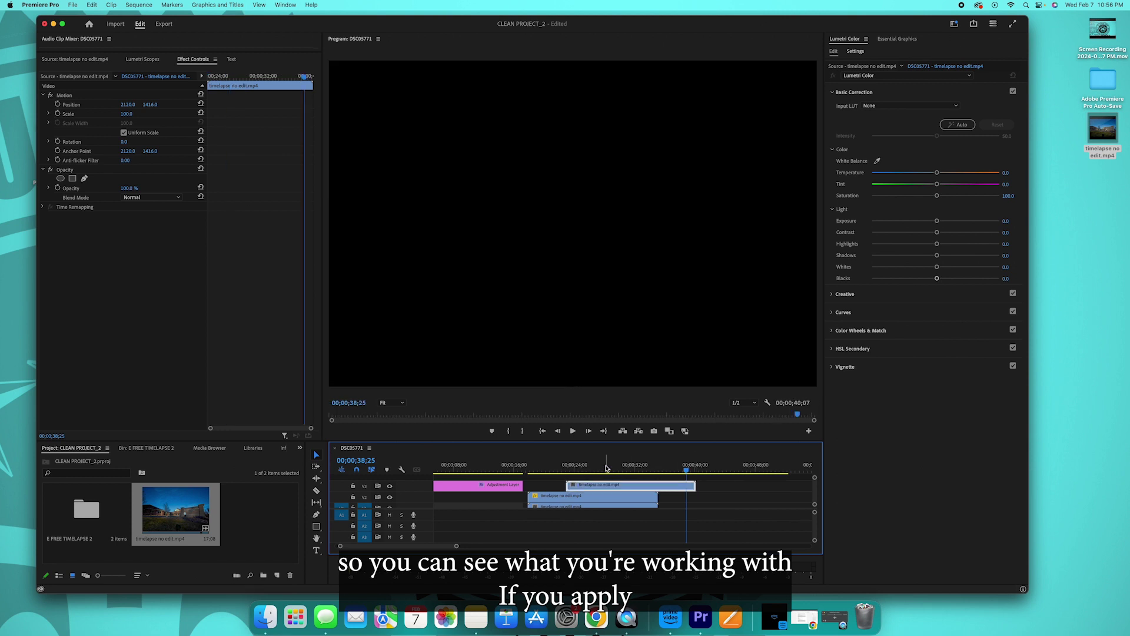
# Add and reshape a mask on the copy, moving the copy further right in time.
pyautogui.click(84, 179)
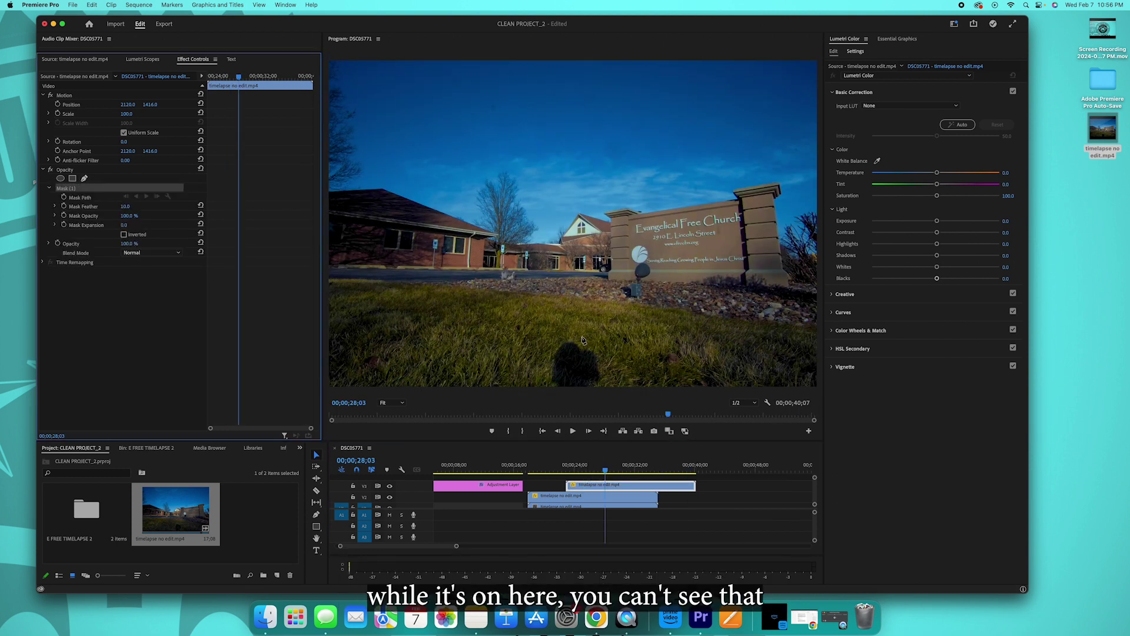
pyautogui.click(602, 273)
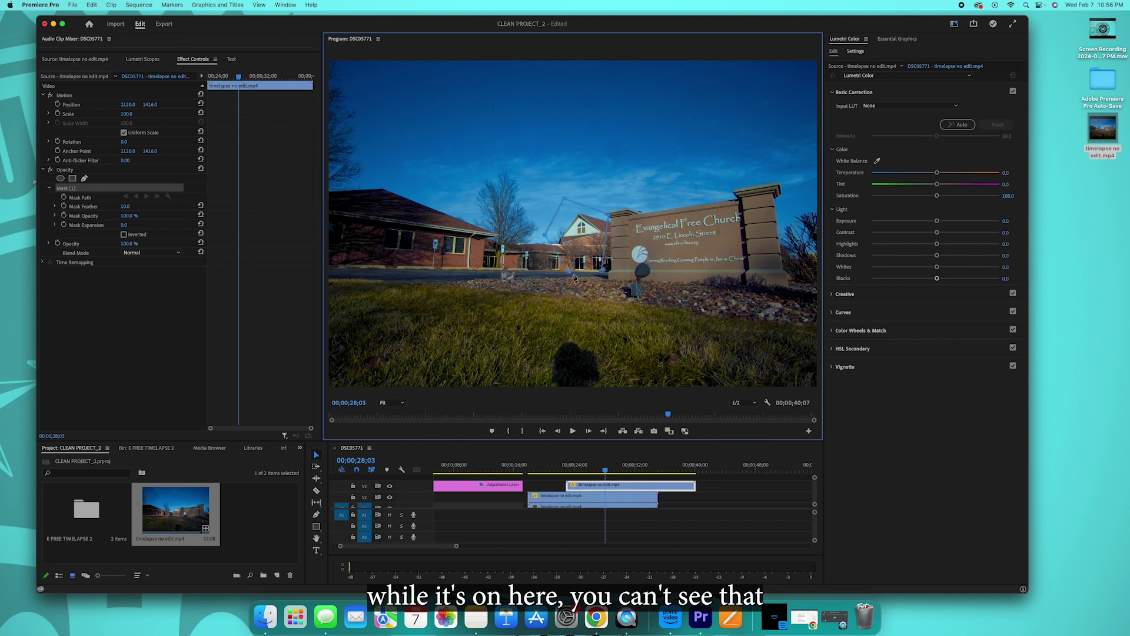
pyautogui.moveTo(569, 273); pyautogui.dragTo(604, 281)
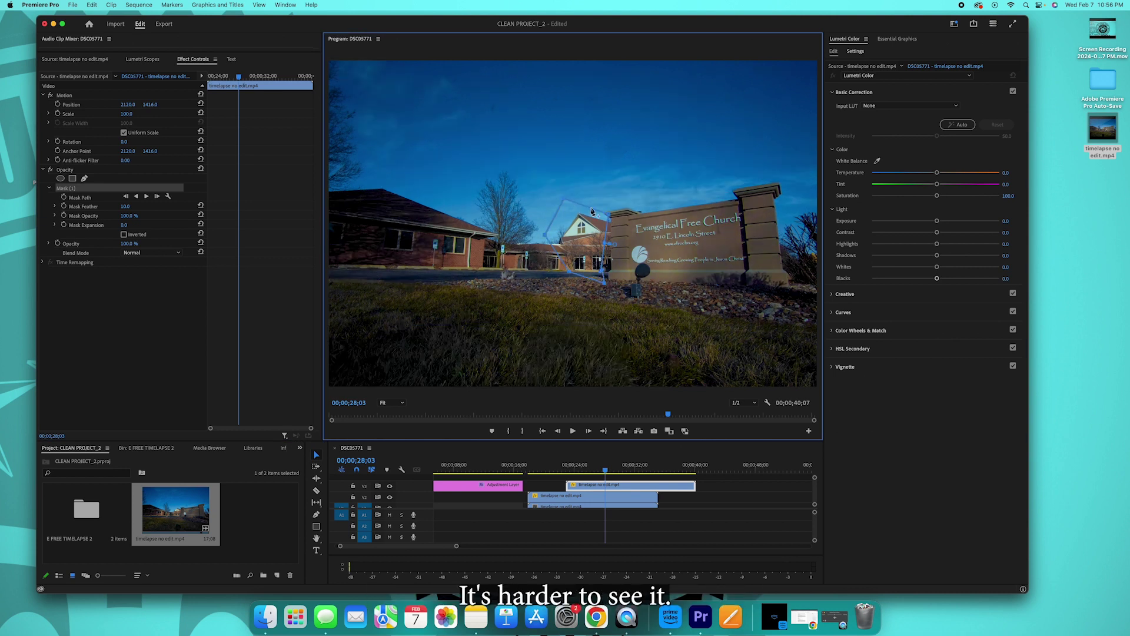
pyautogui.click(473, 295)
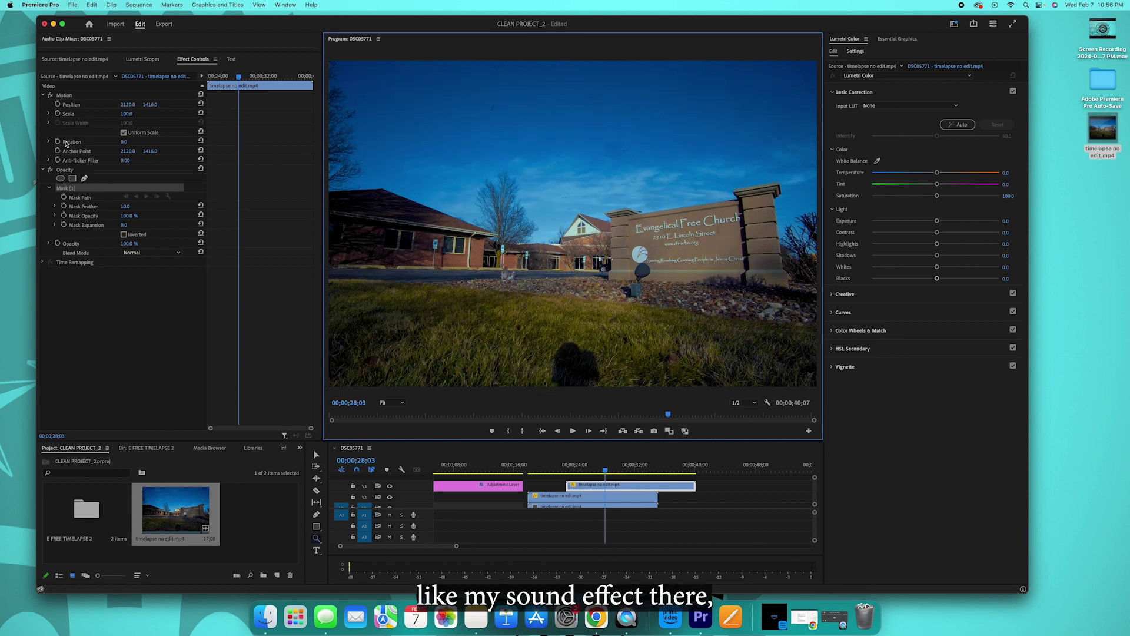
pyautogui.moveTo(630, 489); pyautogui.dragTo(720, 491)
pyautogui.click(696, 469)
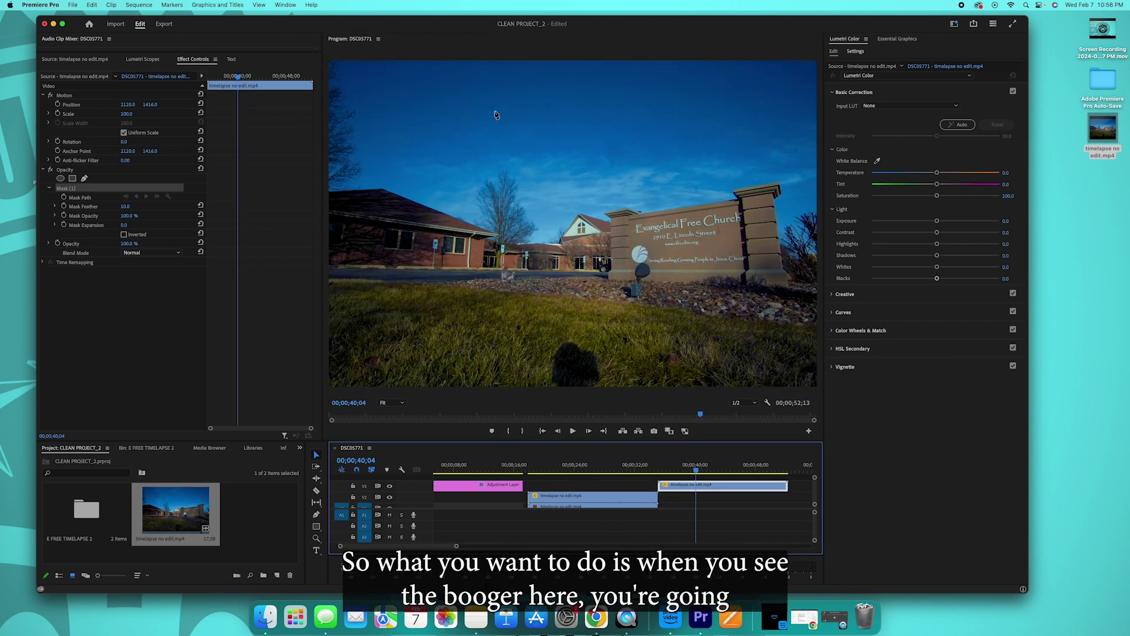
# Draw a small feathered sky mask, put the copy over the main clip, and slide the patch onto a sky spot.
pyautogui.click(466, 101)
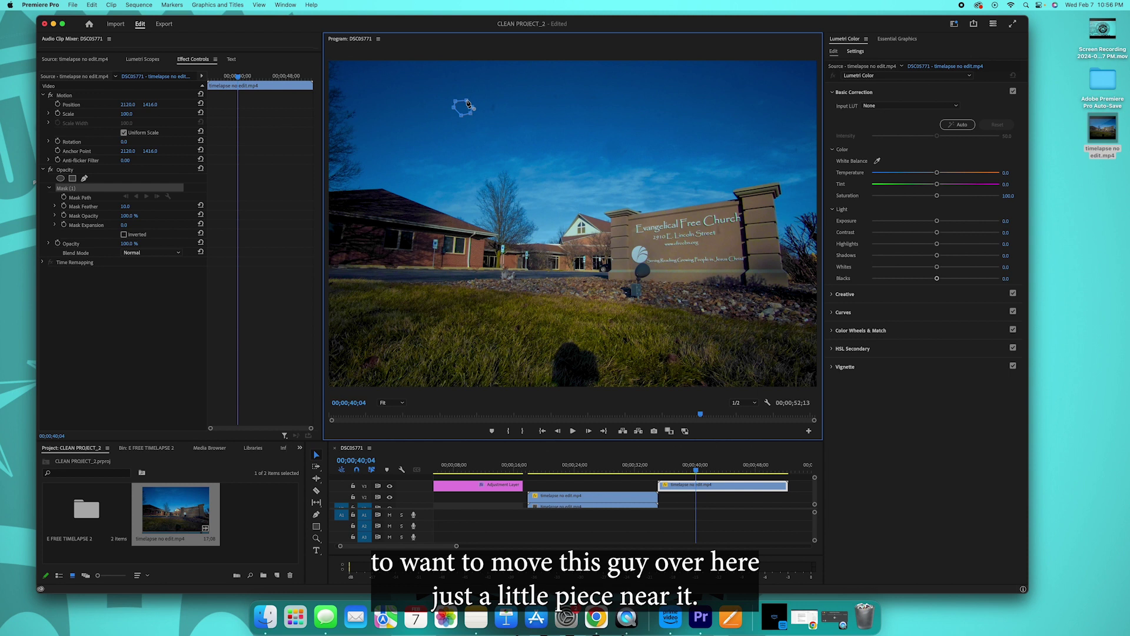
pyautogui.click(468, 104)
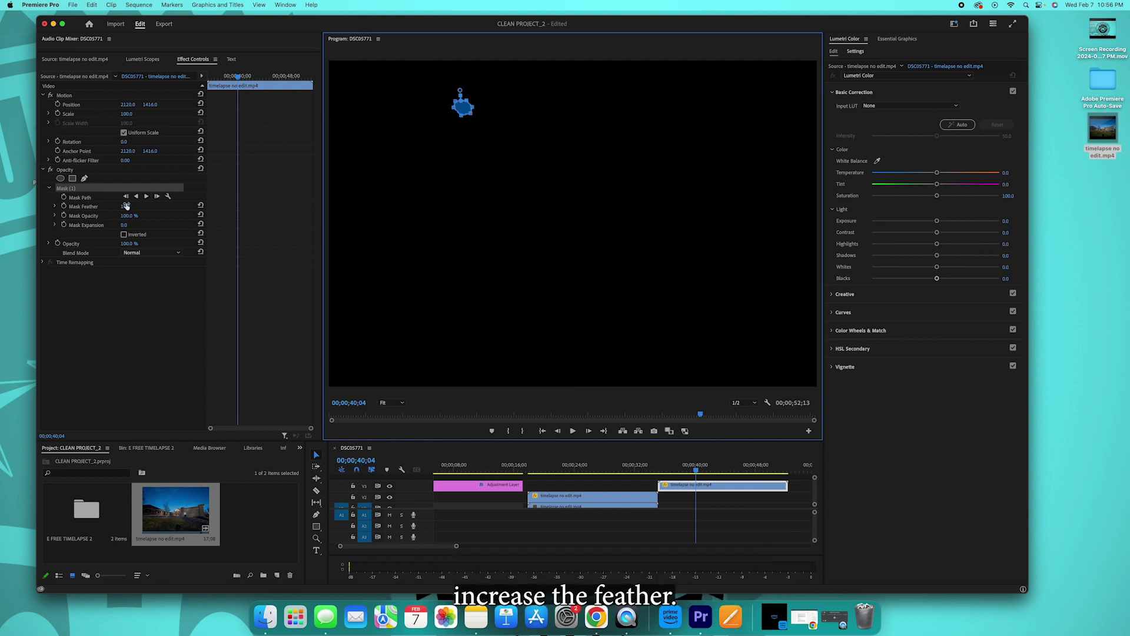
pyautogui.moveTo(125, 206); pyautogui.dragTo(129, 206)
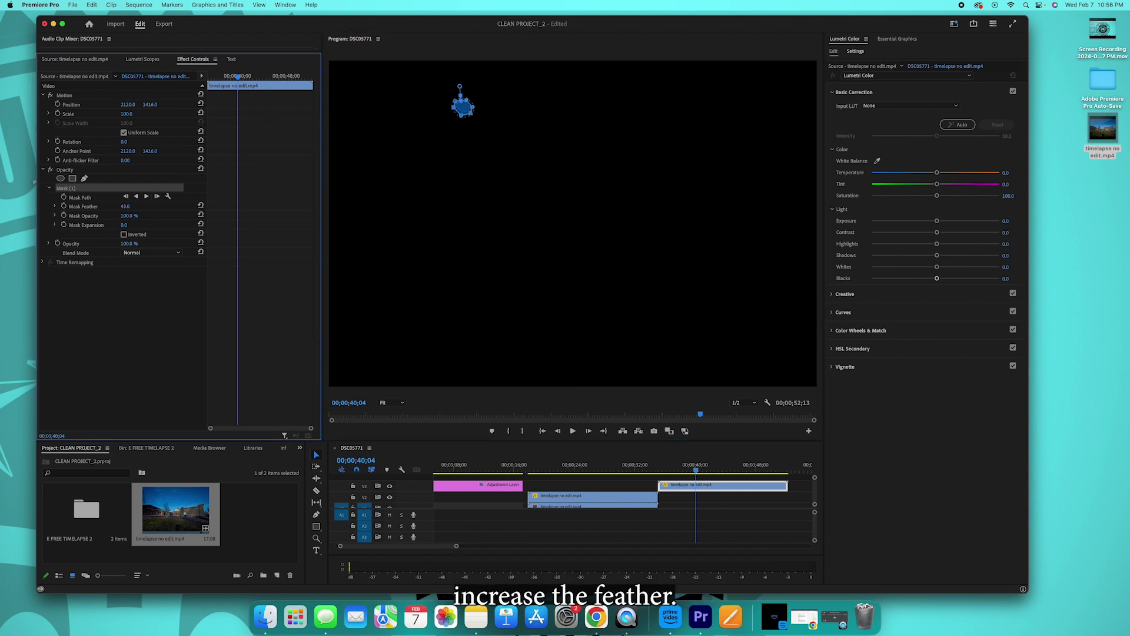
pyautogui.moveTo(731, 484); pyautogui.dragTo(600, 486)
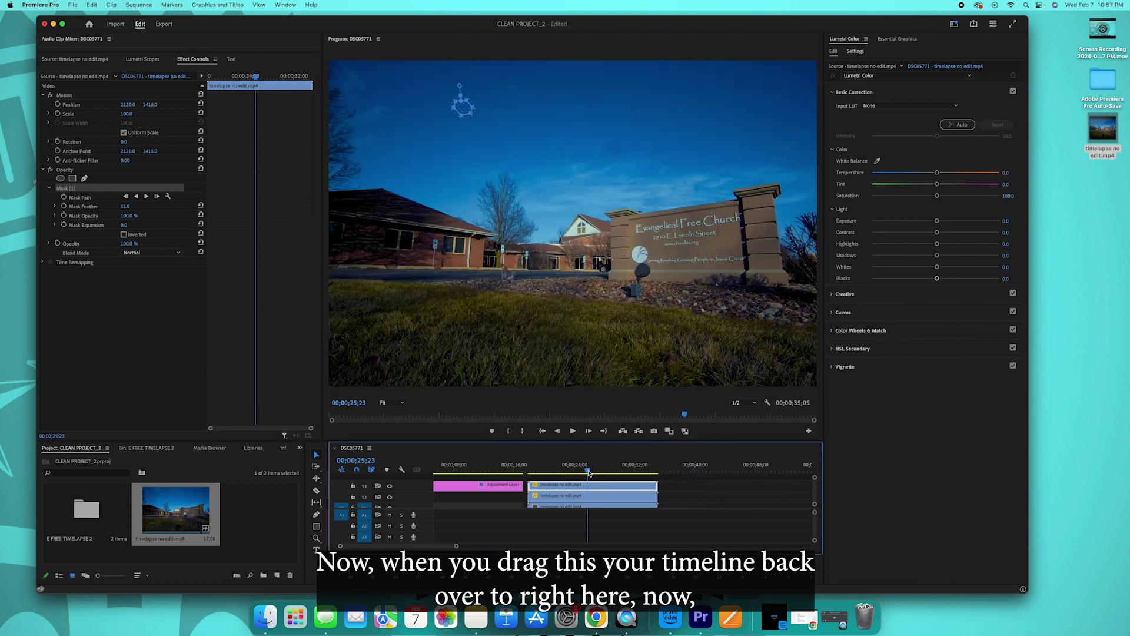
pyautogui.moveTo(125, 108); pyautogui.dragTo(298, 107)
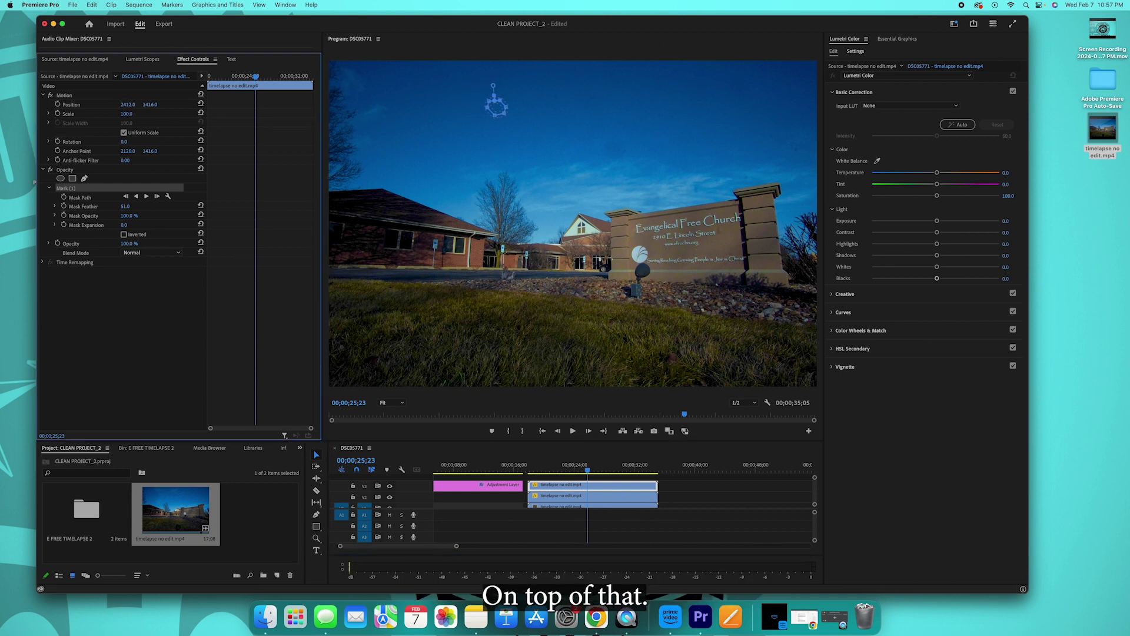
pyautogui.click(696, 494)
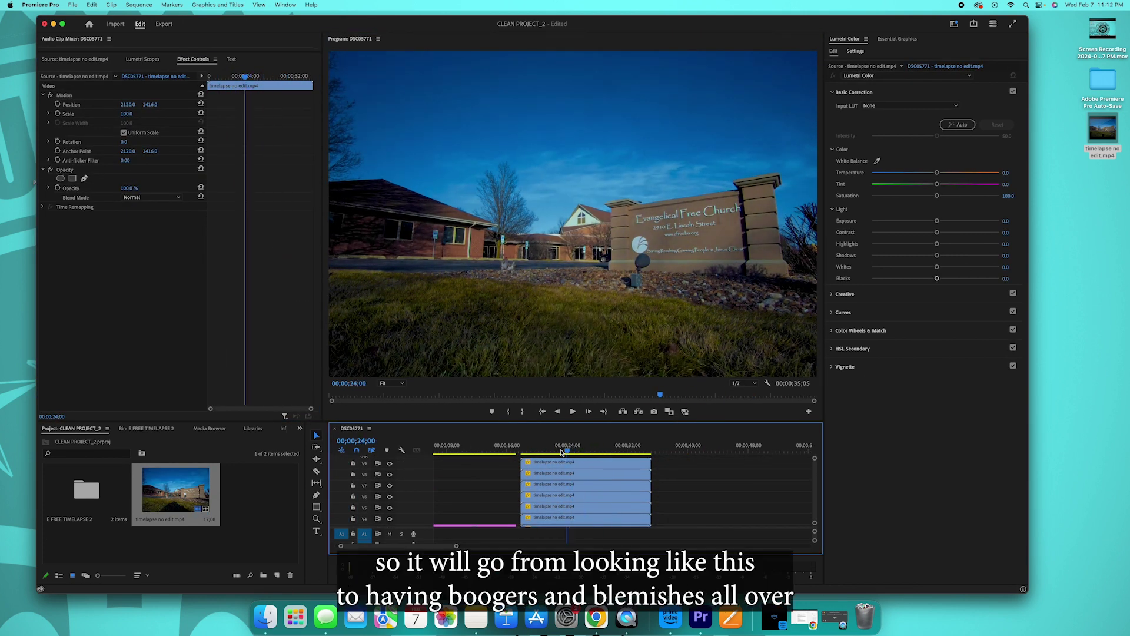
# Scrub the patched time-lapse, set the playhead to 00;00;18;06, and open Export with Cmd+M.
pyautogui.click(465, 445)
pyautogui.press('space')
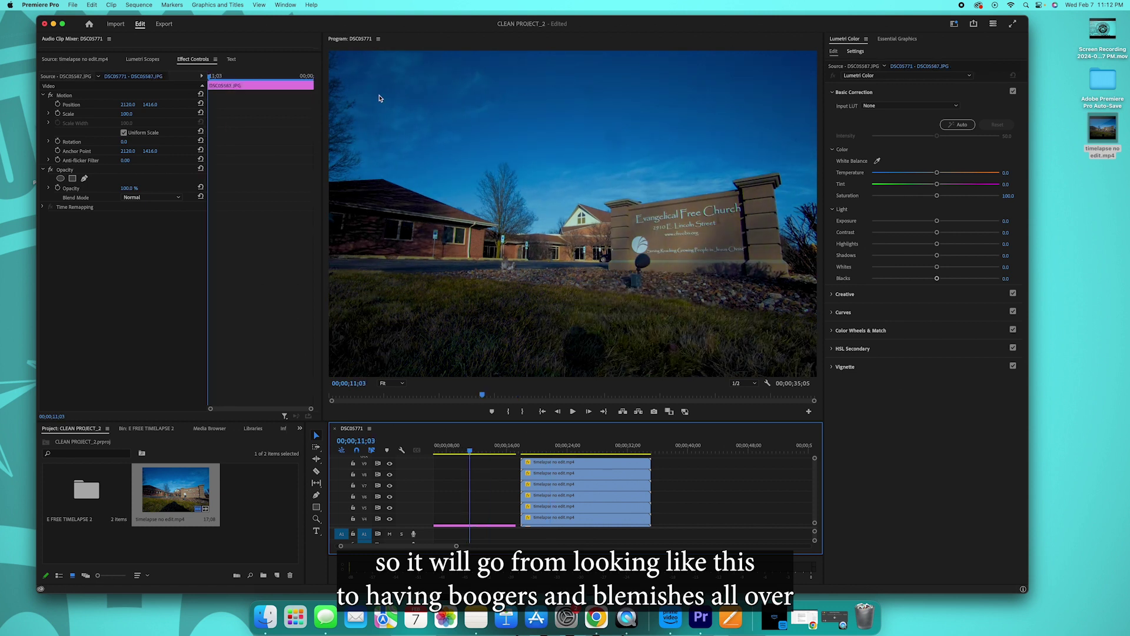
pyautogui.moveTo(520, 446); pyautogui.dragTo(557, 439)
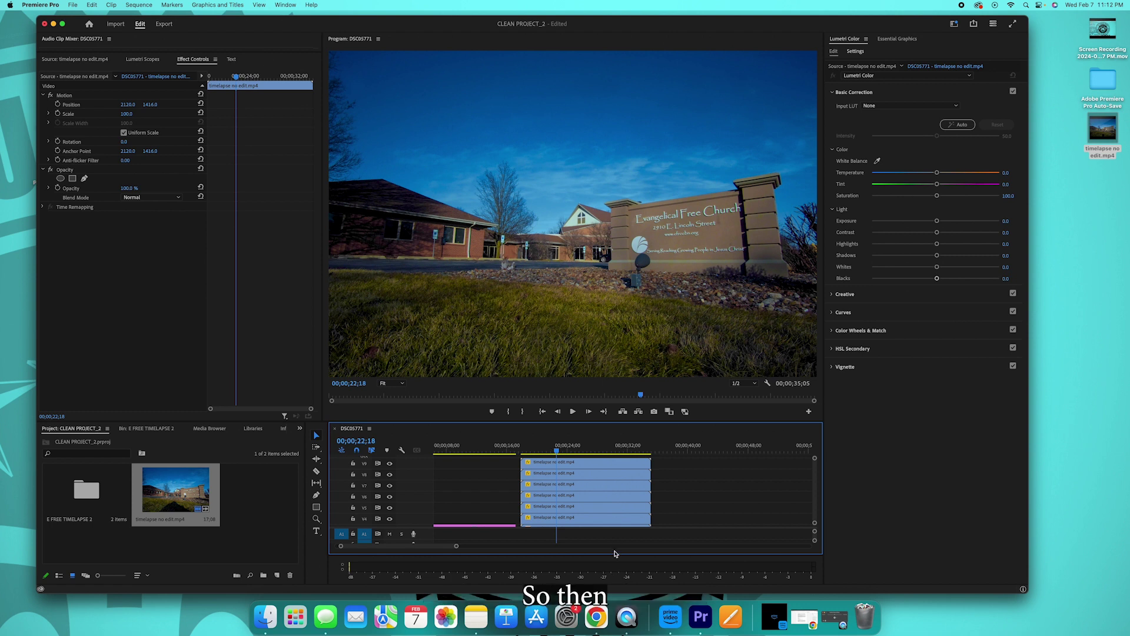
pyautogui.click(524, 445)
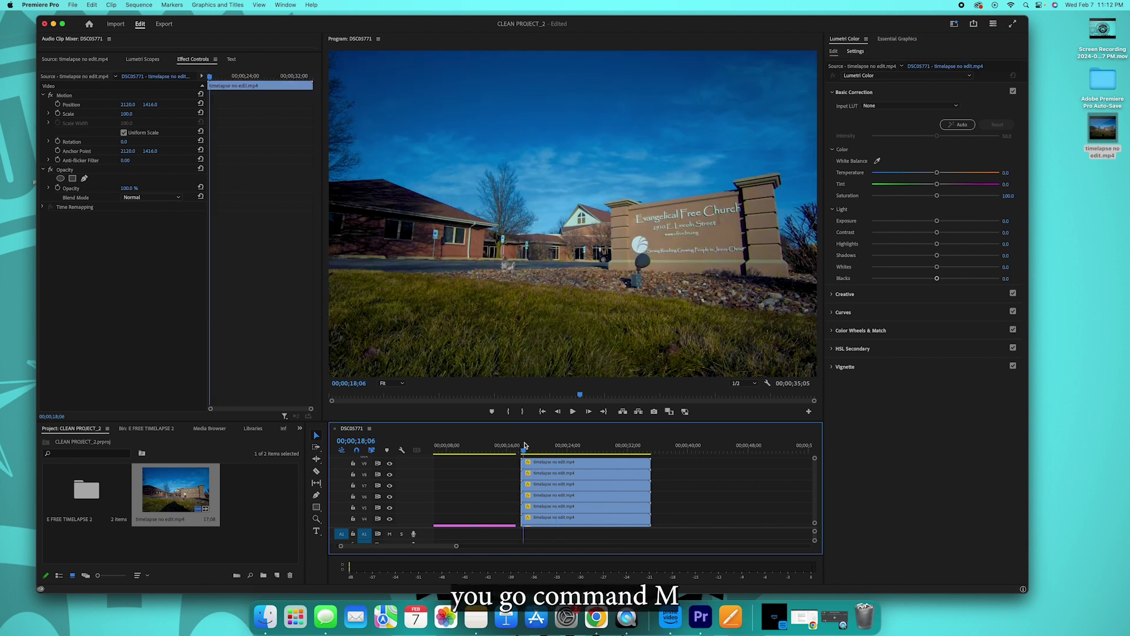
pyautogui.click(523, 445)
pyautogui.press('super+m')
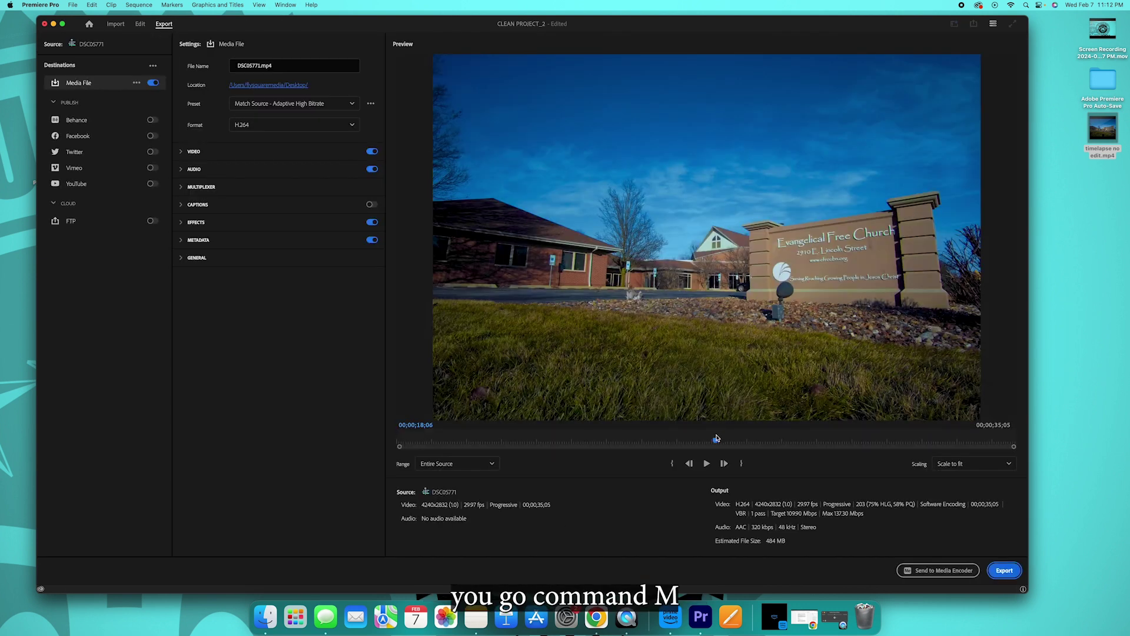
# Mark the export In point at 00;00;18;00 and check the range in the preview.
pyautogui.moveTo(716, 441)
pyautogui.mouseDown()
pyautogui.moveTo(666, 442)
pyautogui.moveTo(711, 448)
pyautogui.mouseUp()
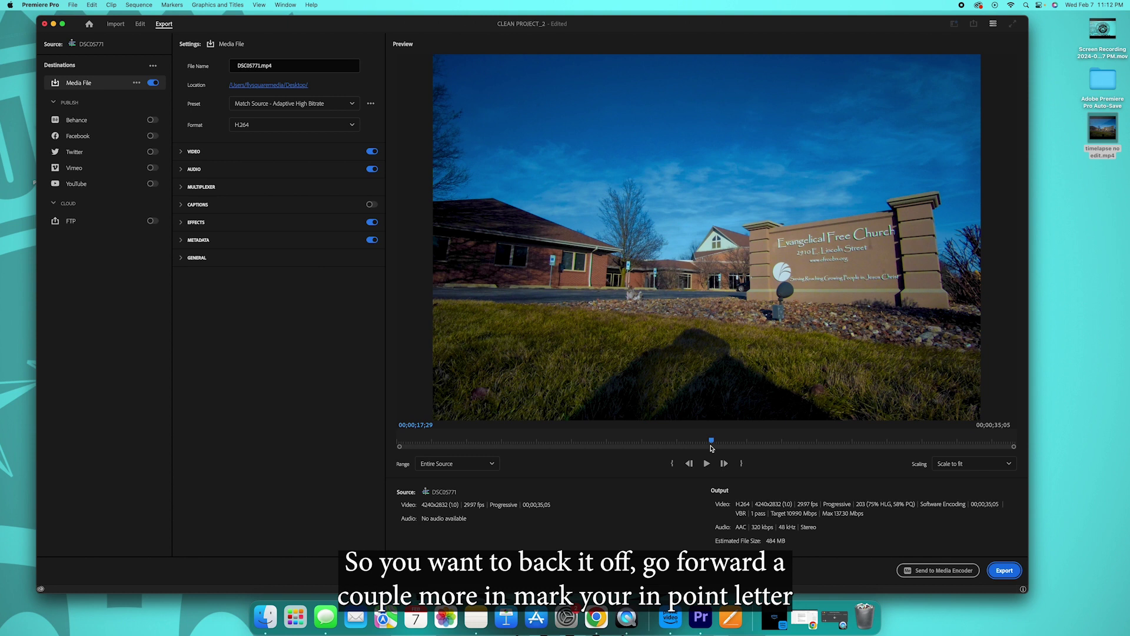
pyautogui.press('Right')
pyautogui.press('i')
pyautogui.moveTo(711, 448); pyautogui.dragTo(1015, 454)
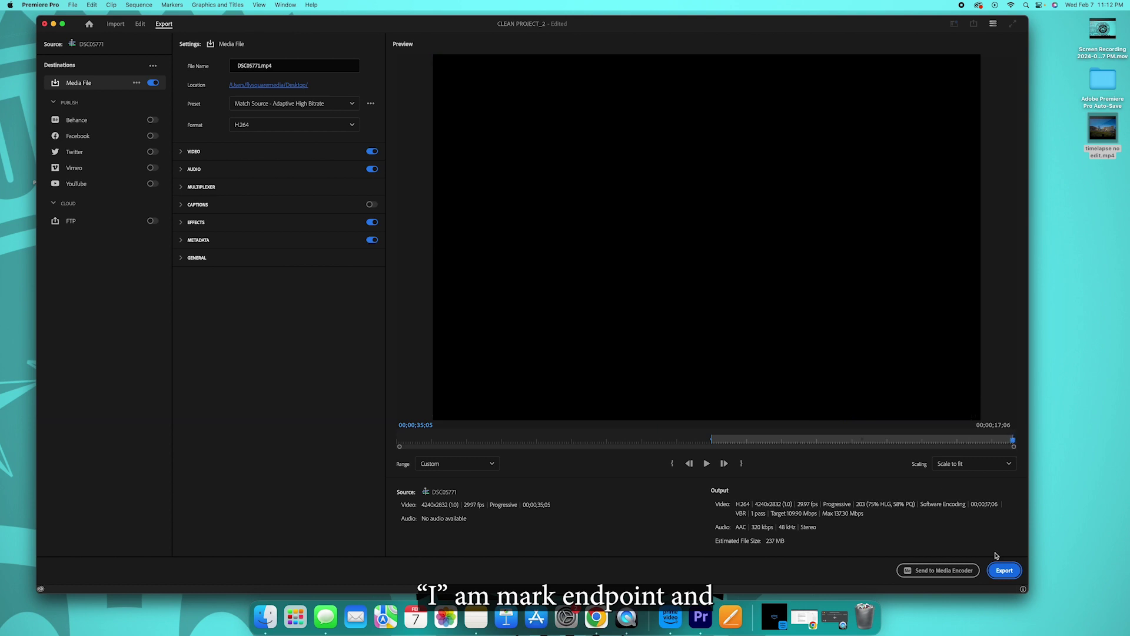
# Rename the output file to 'timelapse edit 1 efree' and start the export.
pyautogui.doubleClick(259, 66)
pyautogui.press('BackSpace')
pyautogui.write('time')
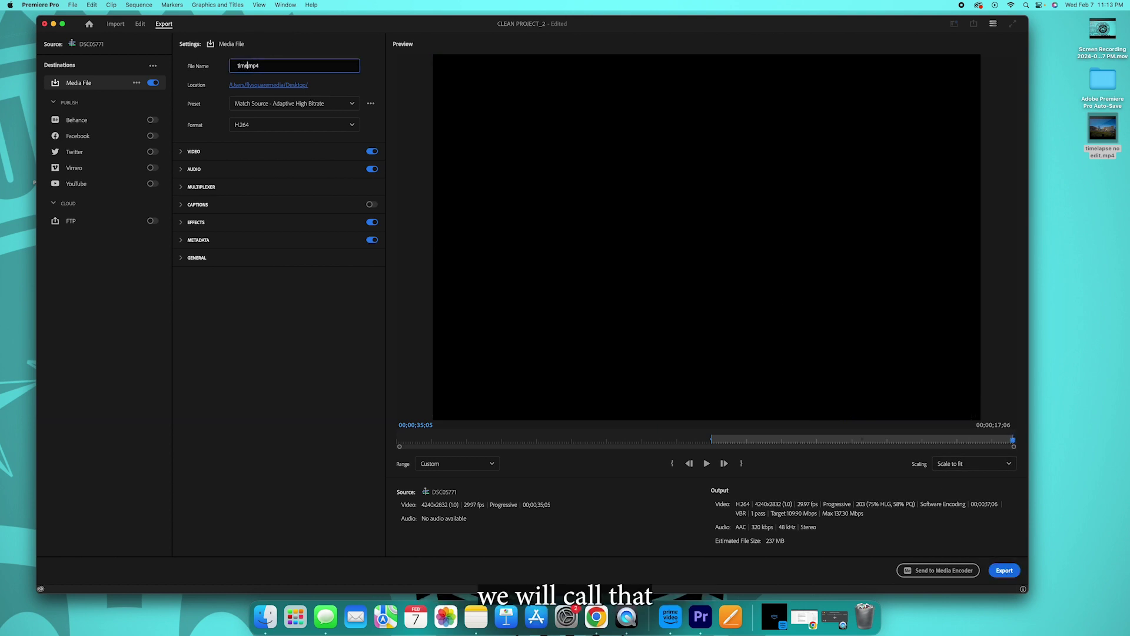
pyautogui.write('lapse edit 1 efre')
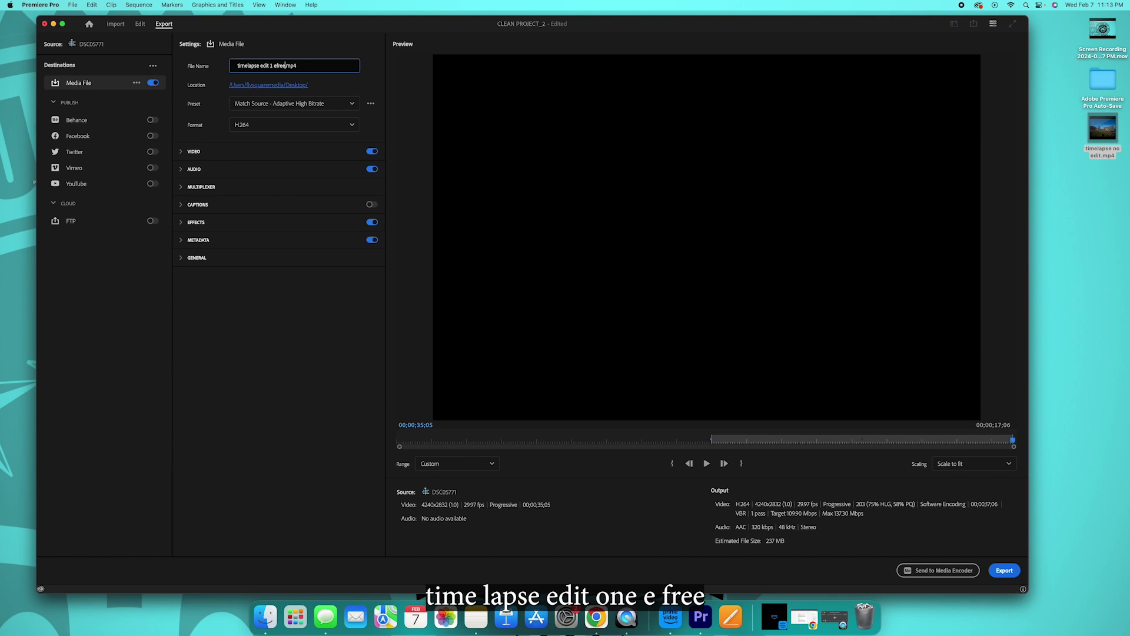
pyautogui.click(1004, 570)
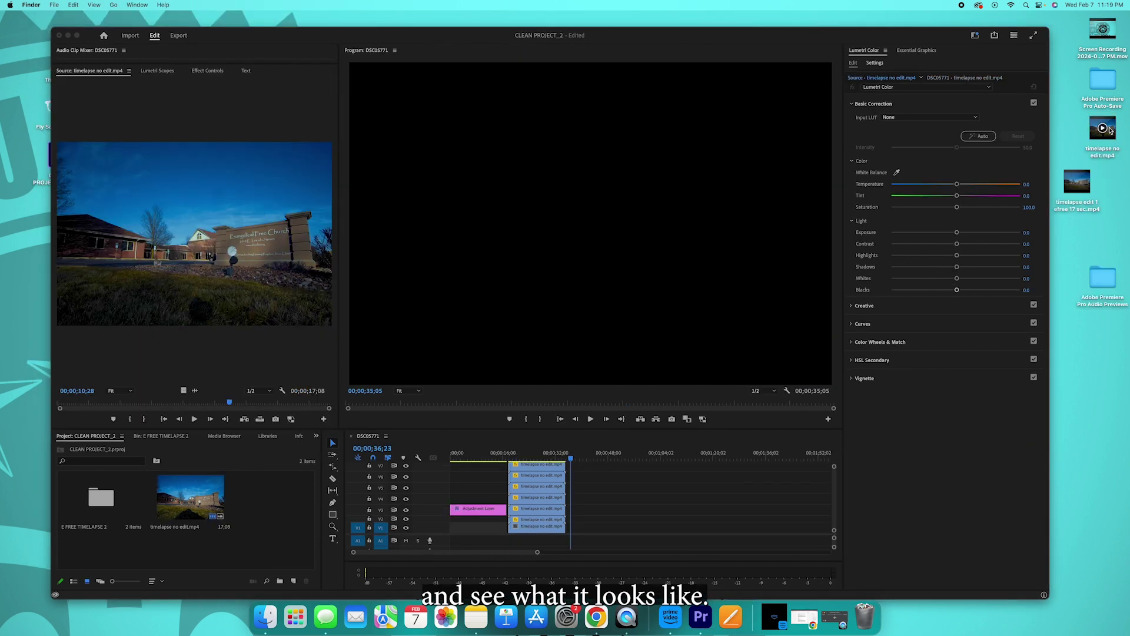
# Place timelapse edit 1 efree 17 sec.mp4 on V1 at 200% speed and reopen the Export page.
pyautogui.moveTo(1078, 182); pyautogui.dragTo(612, 527)
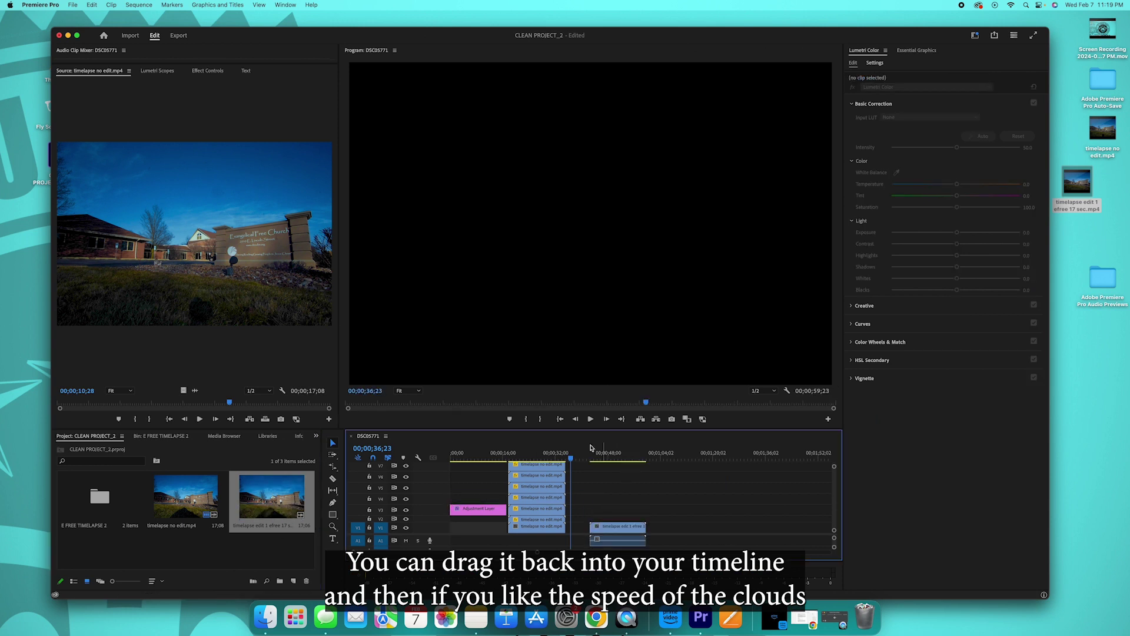
pyautogui.moveTo(589, 452); pyautogui.dragTo(604, 449)
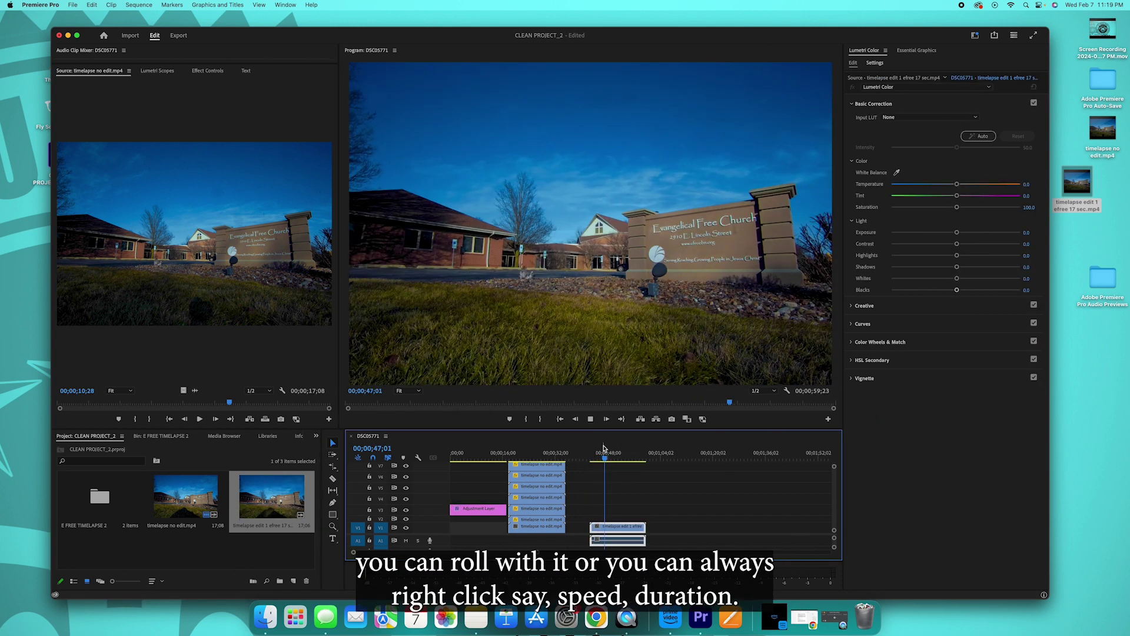
pyautogui.rightClick(625, 522)
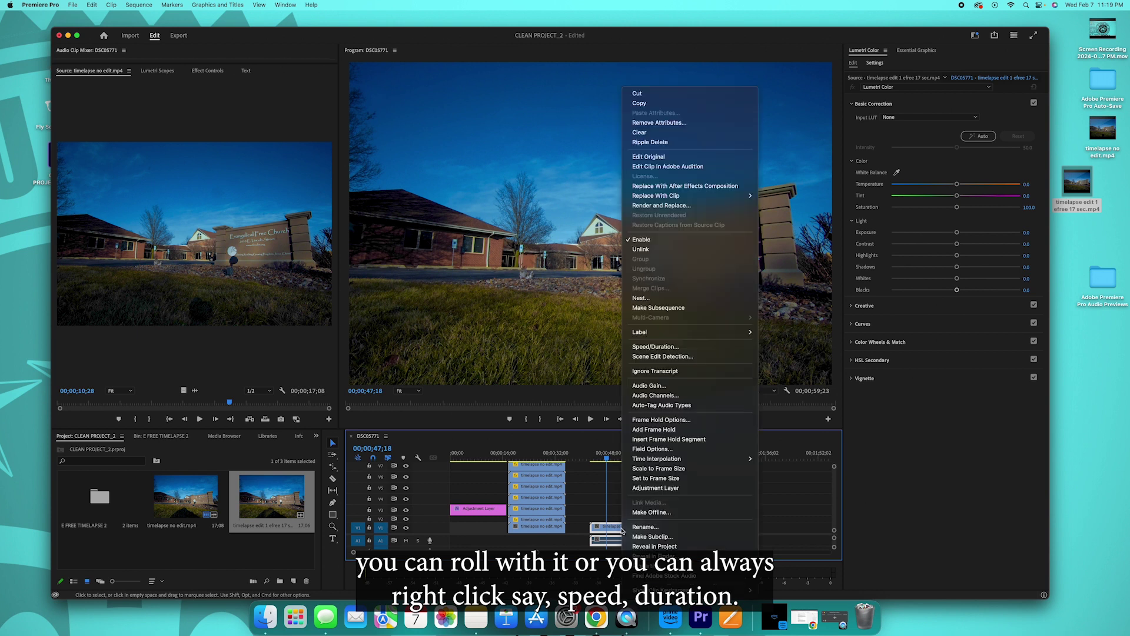
pyautogui.click(657, 345)
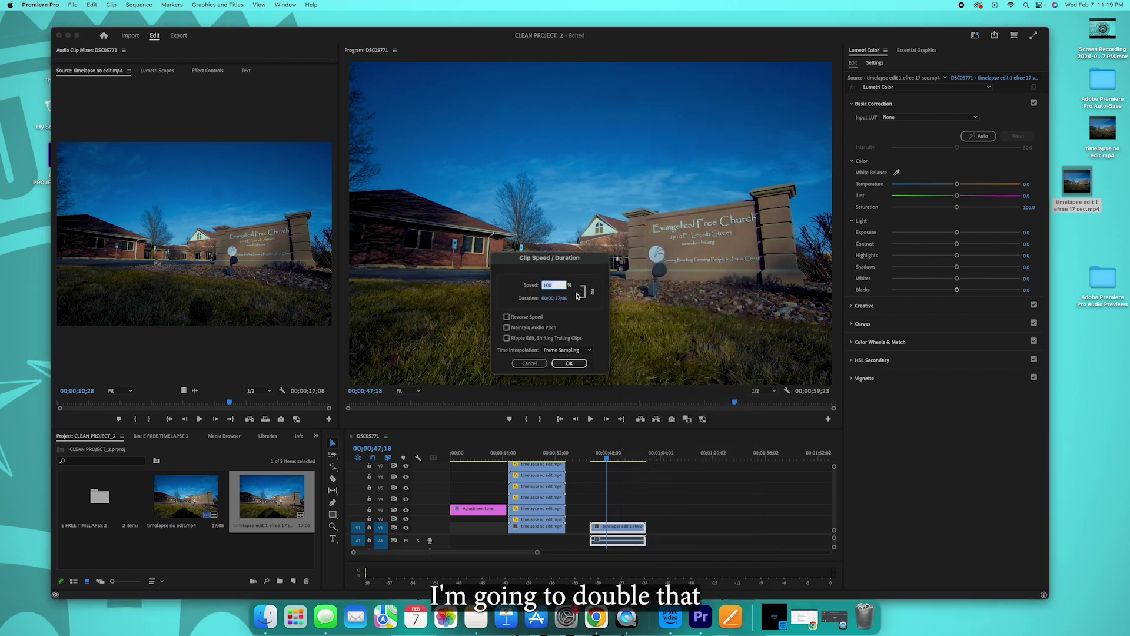
pyautogui.click(588, 362)
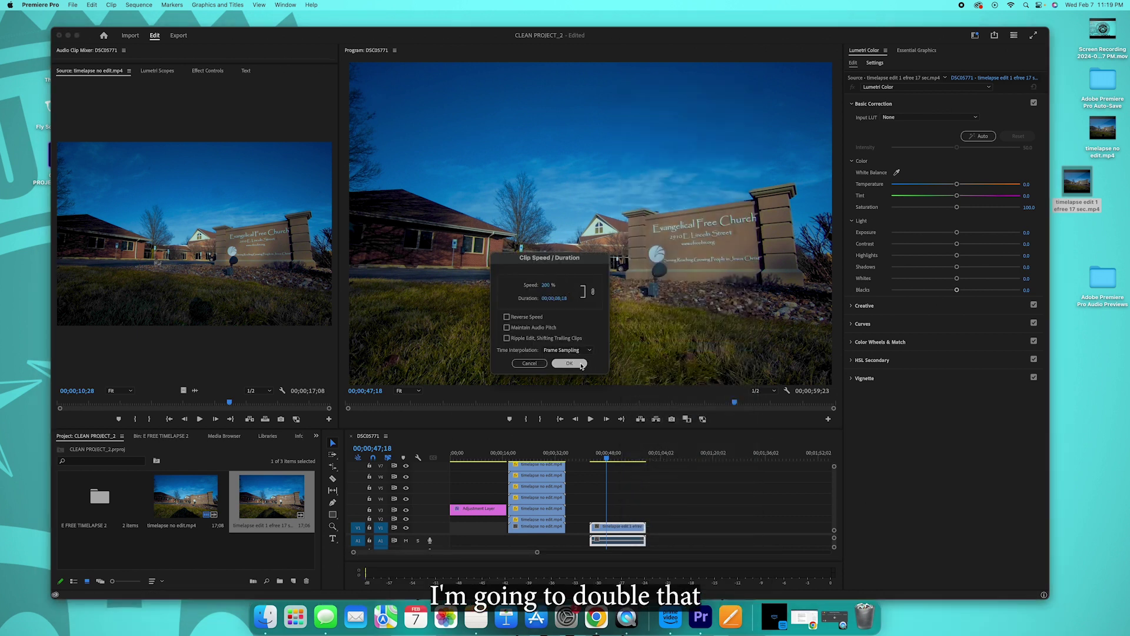
pyautogui.click(591, 459)
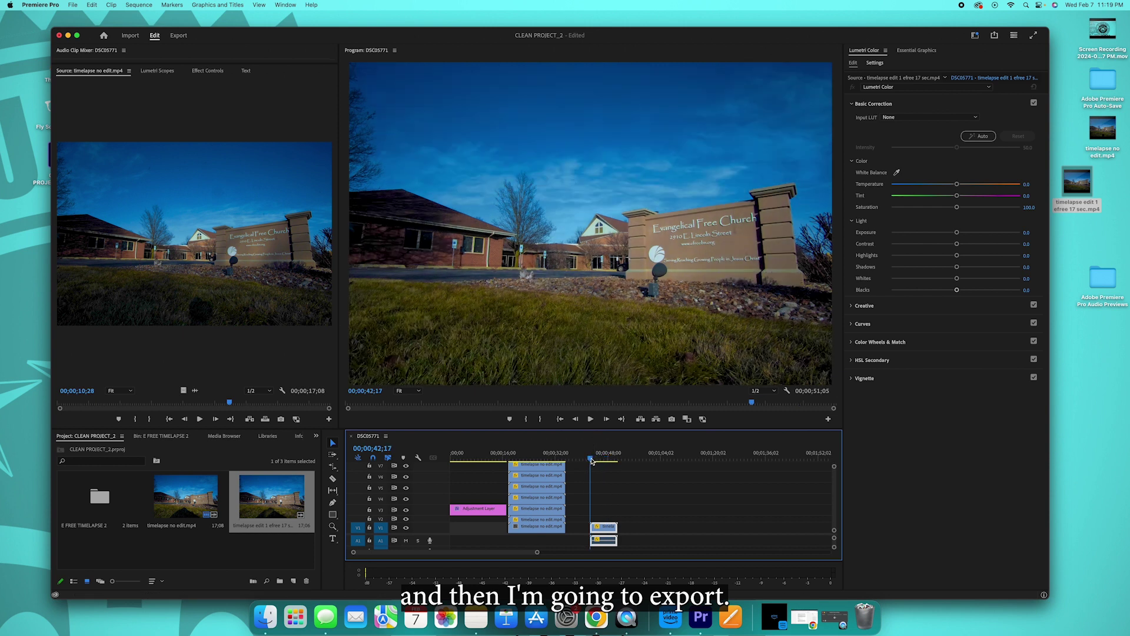
pyautogui.press('super+m')
# Set the In point at the clip start and export the double-speed clip as DSC05771.mp4.
pyautogui.press('i')
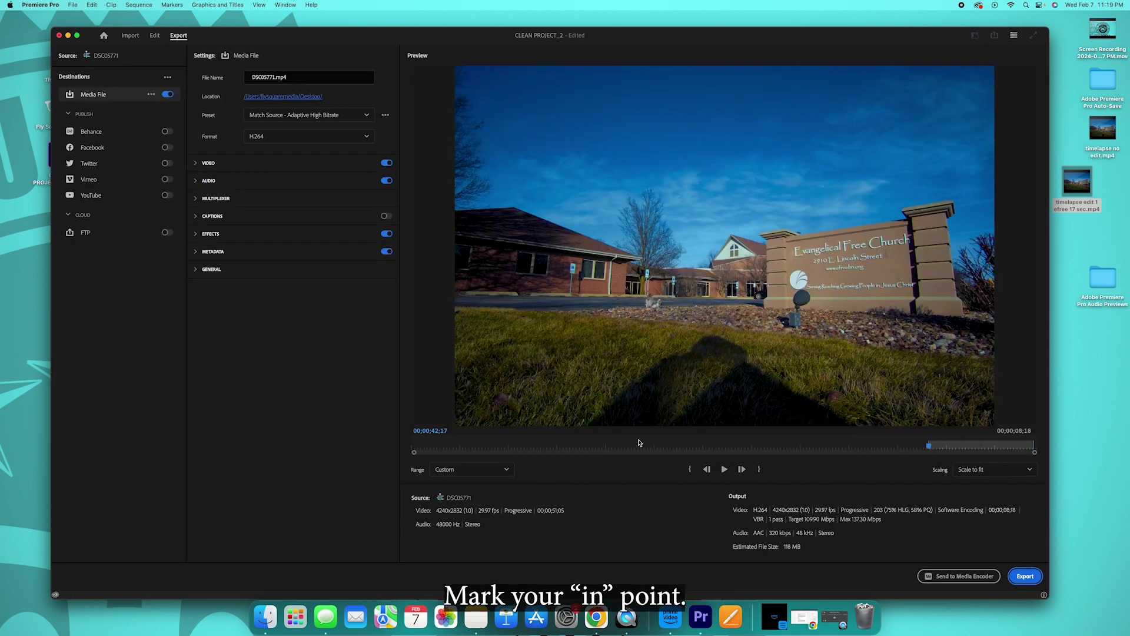
pyautogui.moveTo(934, 438); pyautogui.dragTo(1033, 444)
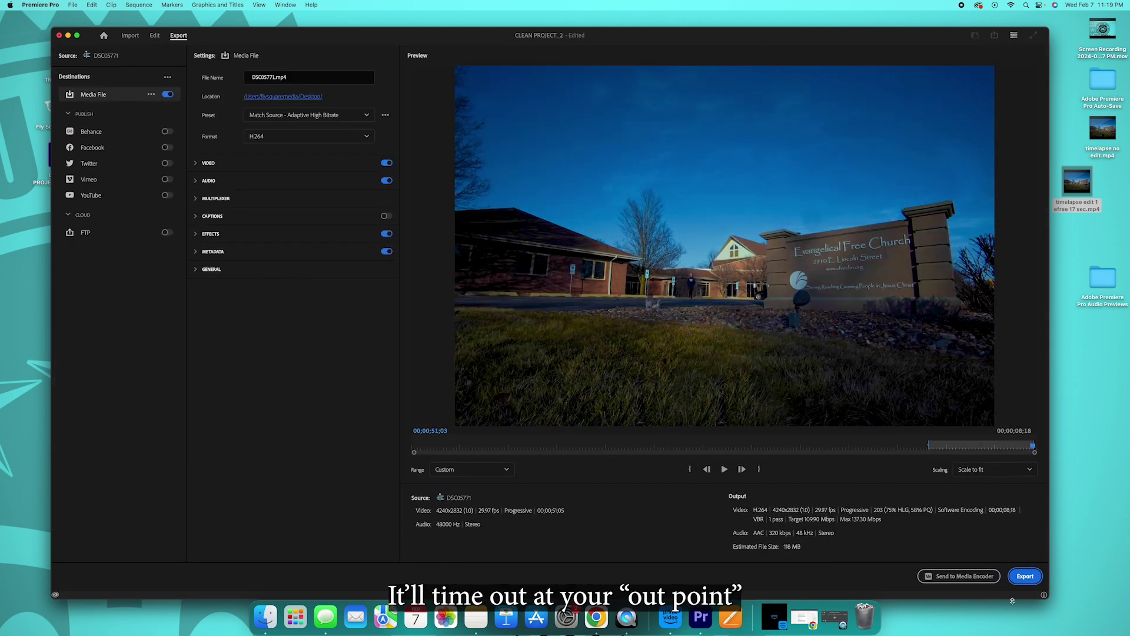
pyautogui.click(1031, 579)
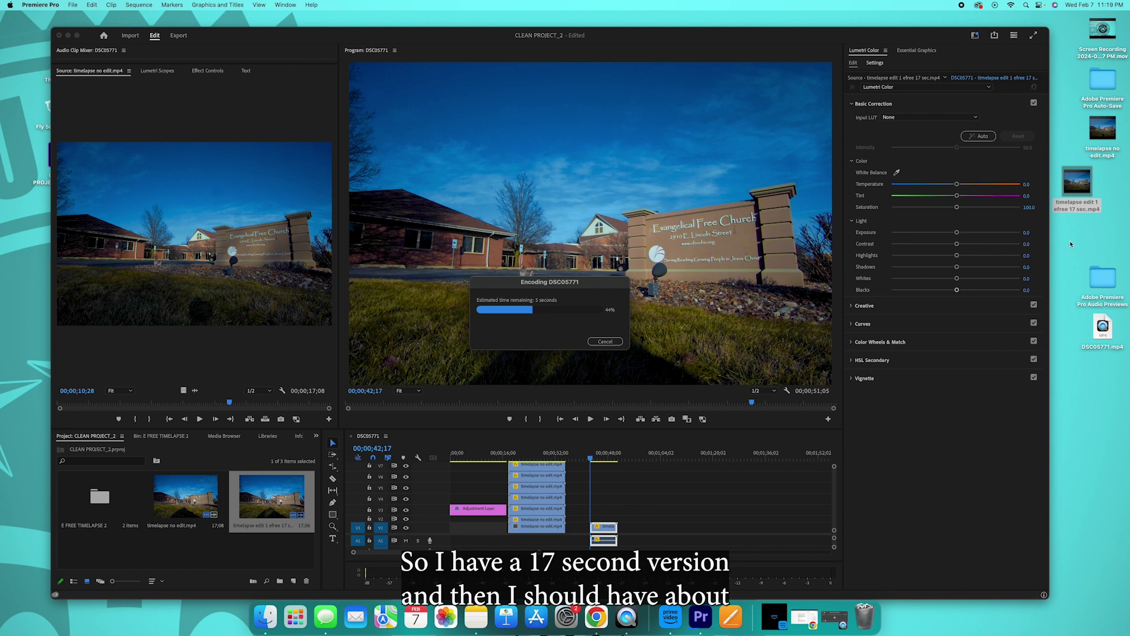
pyautogui.moveTo(1081, 194)
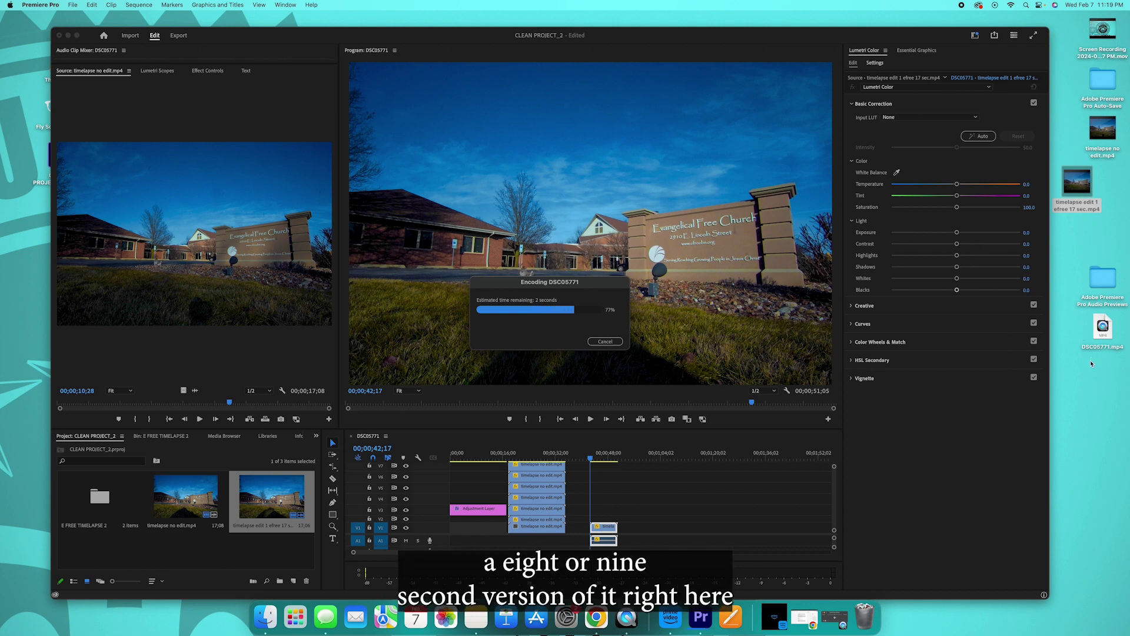
pyautogui.press('super+Tab')
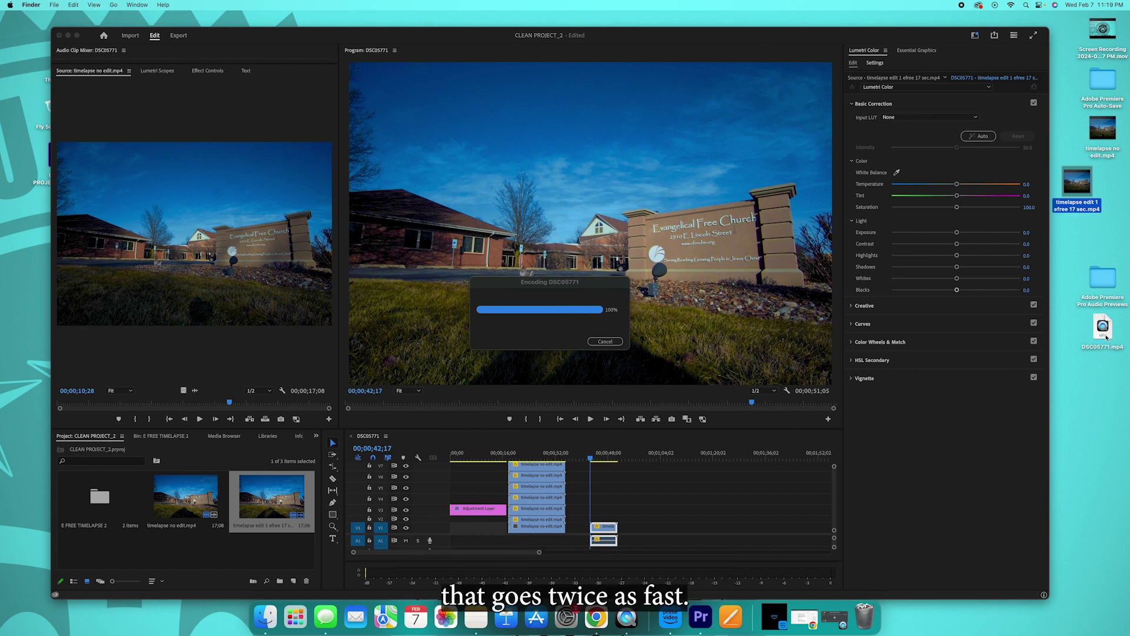
# Preview DSC05771.mp4 in Quick Look, shrinking the window and scrubbing back near the start.
pyautogui.click(1099, 372)
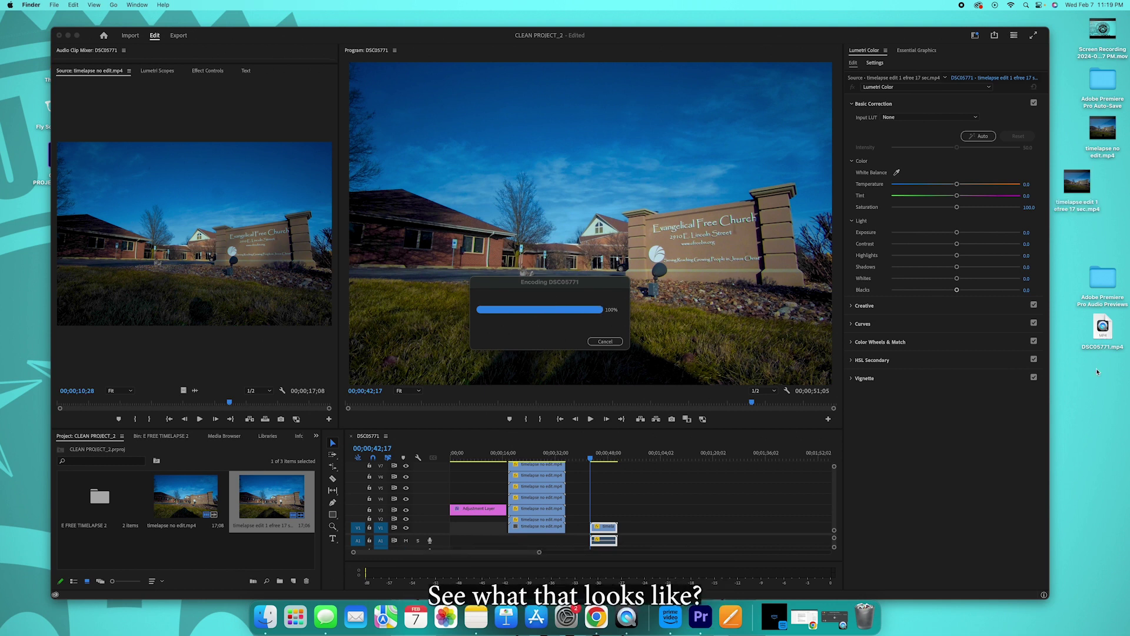
pyautogui.click(1101, 336)
pyautogui.press('space')
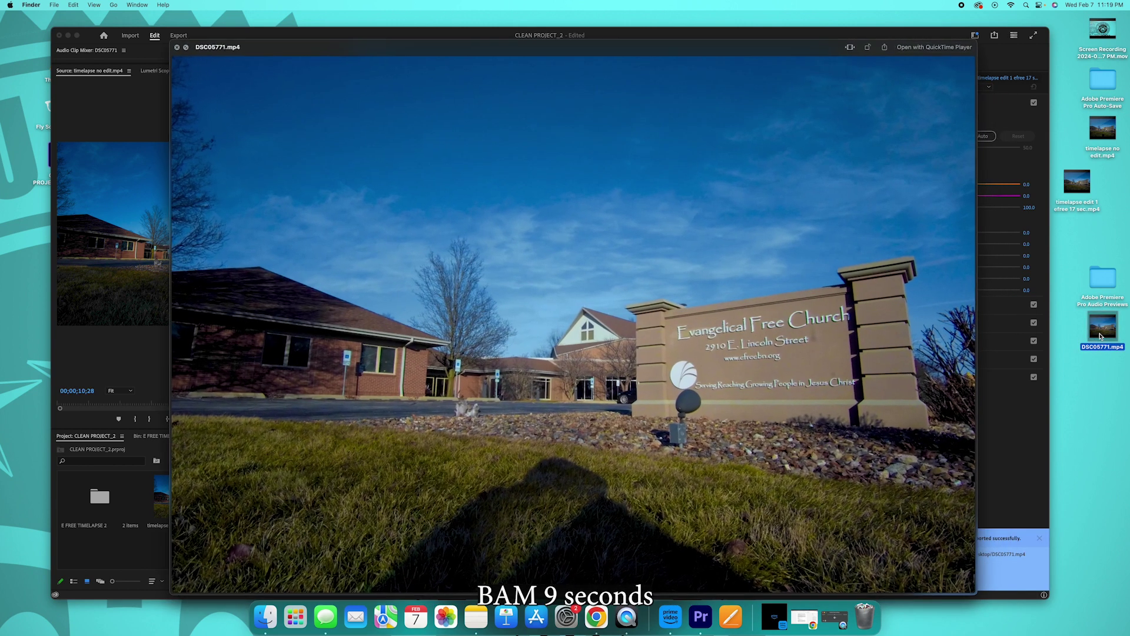
pyautogui.moveTo(975, 594); pyautogui.dragTo(772, 414)
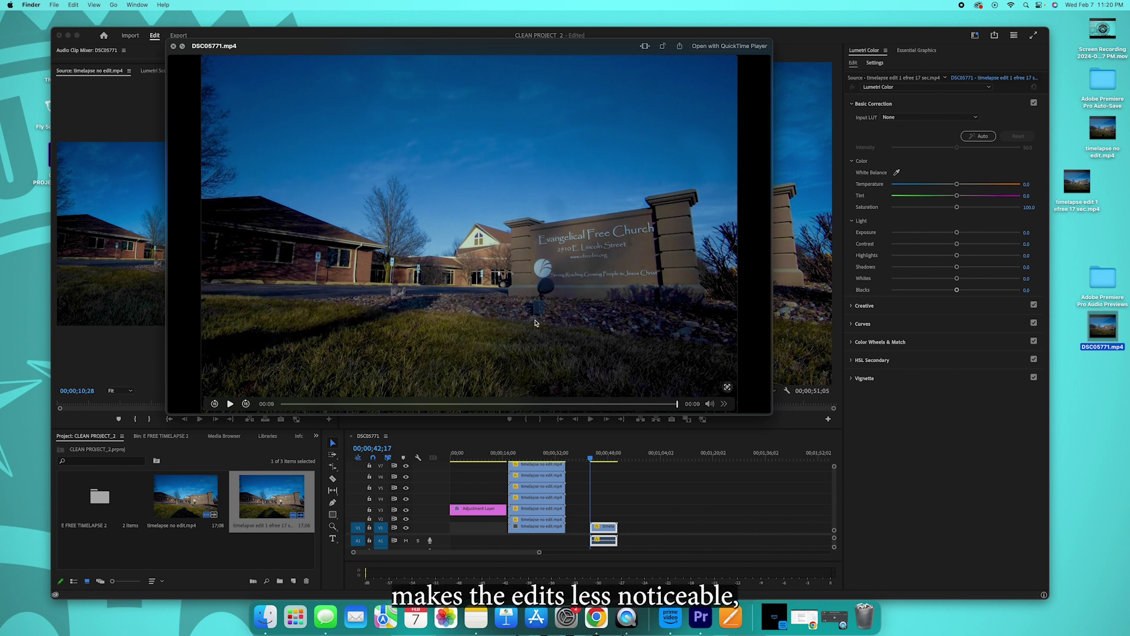
pyautogui.moveTo(590, 398); pyautogui.dragTo(441, 406)
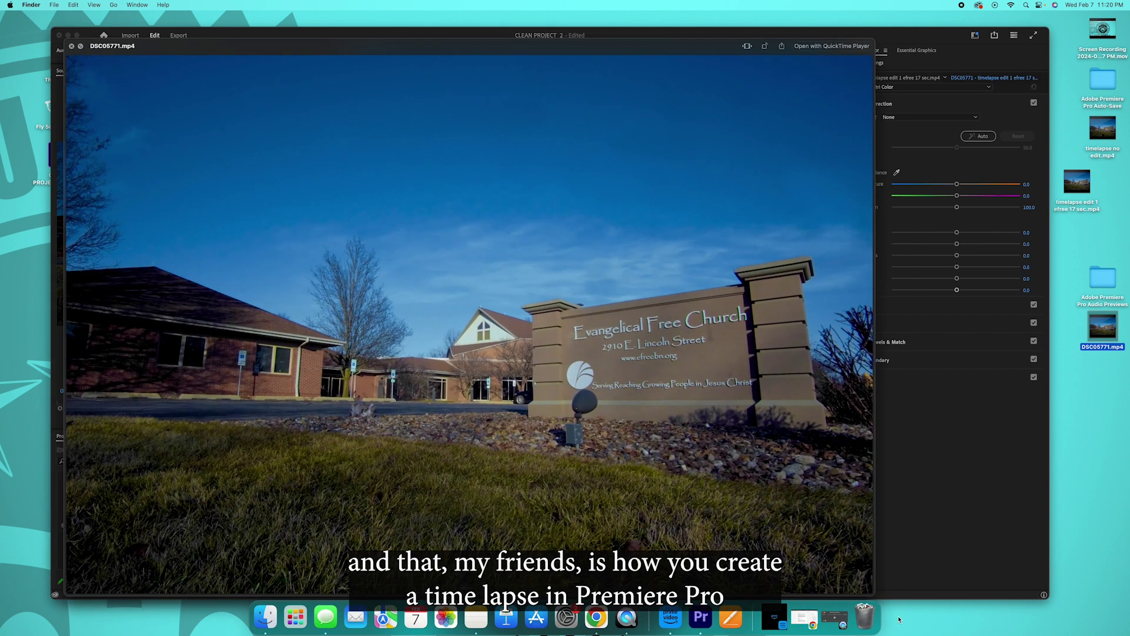
pyautogui.moveTo(871, 591); pyautogui.dragTo(746, 334)
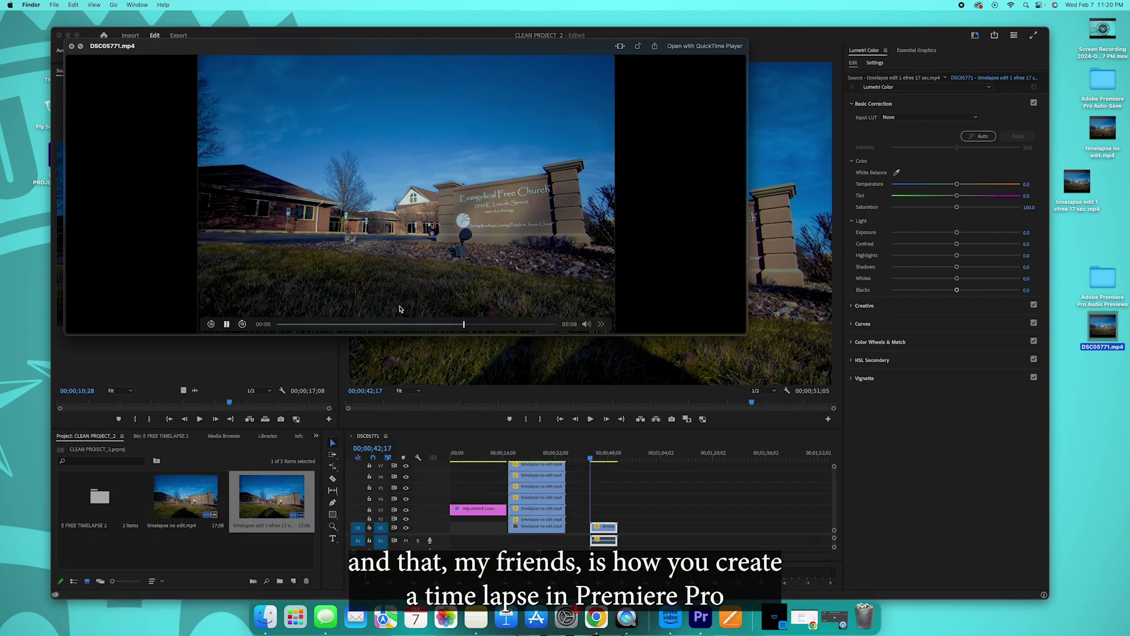
pyautogui.moveTo(298, 325)
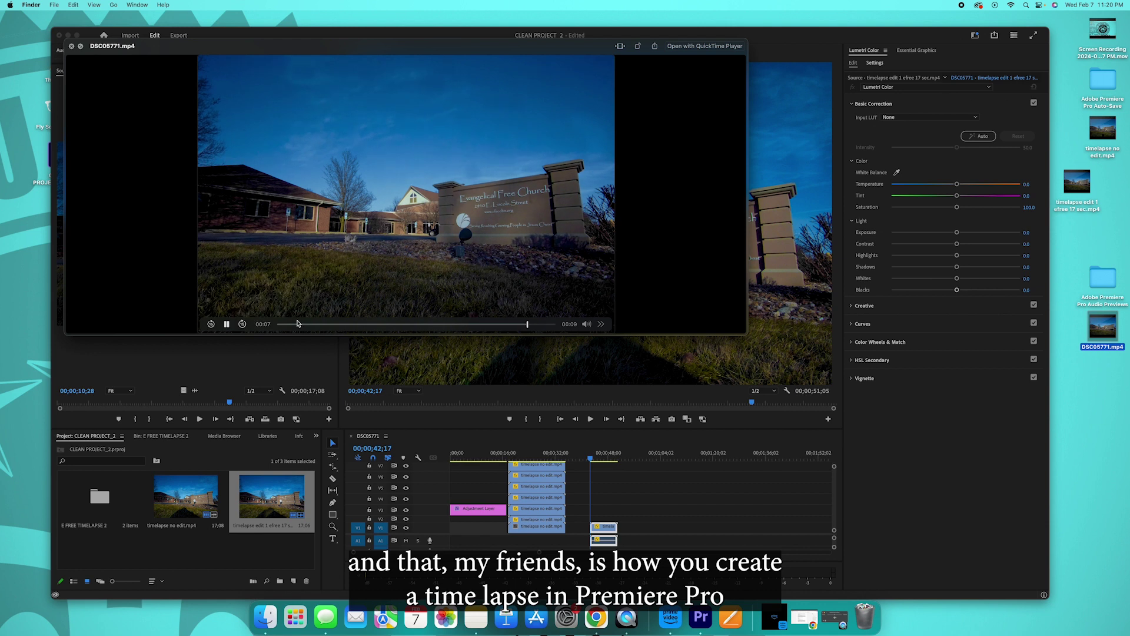